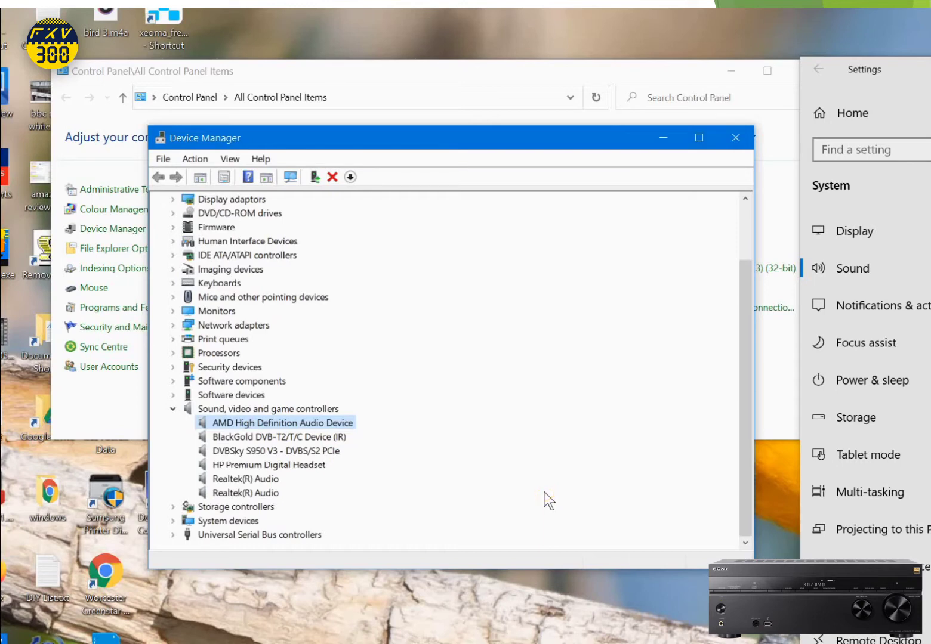
- Review the HP Premium Digital Headset and Realtek(R) Audio entries under Sound, video and game controllers
click(308, 466)
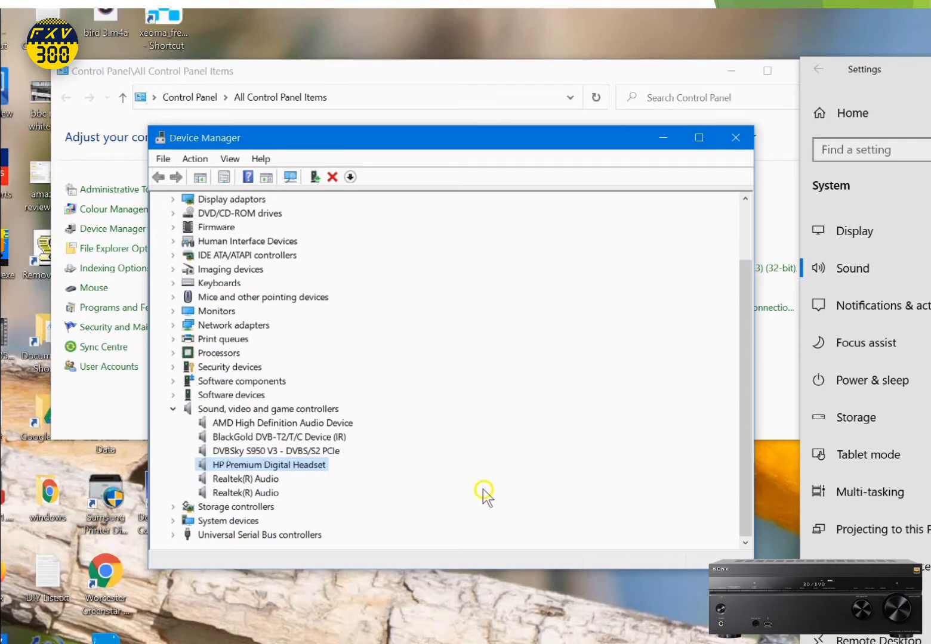
click(264, 480)
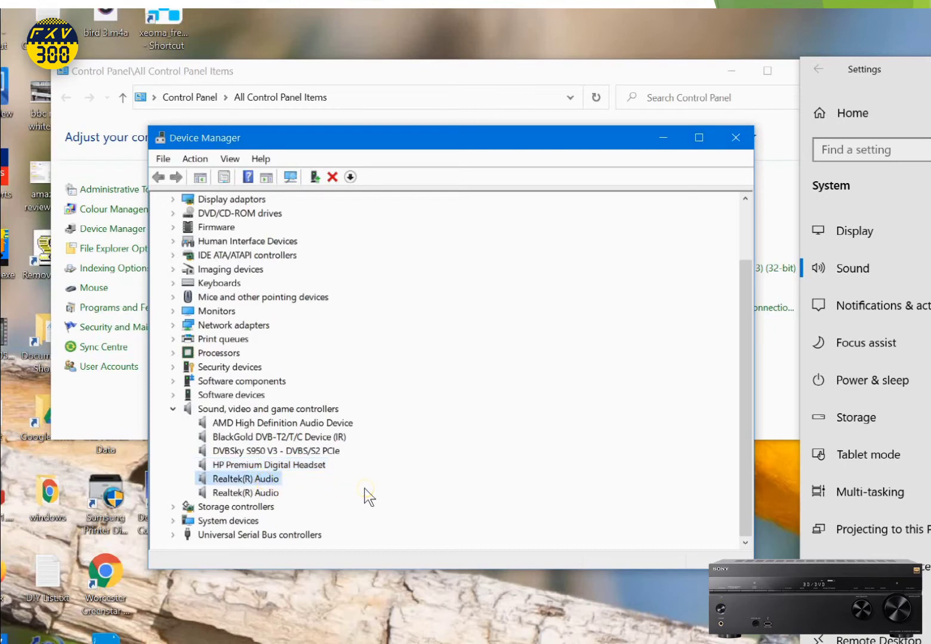
click(364, 486)
click(408, 497)
- Switch to the Settings sound page, review the output device choices and keep HDMI cable to SONY STRDN-860 as the output device
key(alt+Tab)
drag(930, 69, 544, 25)
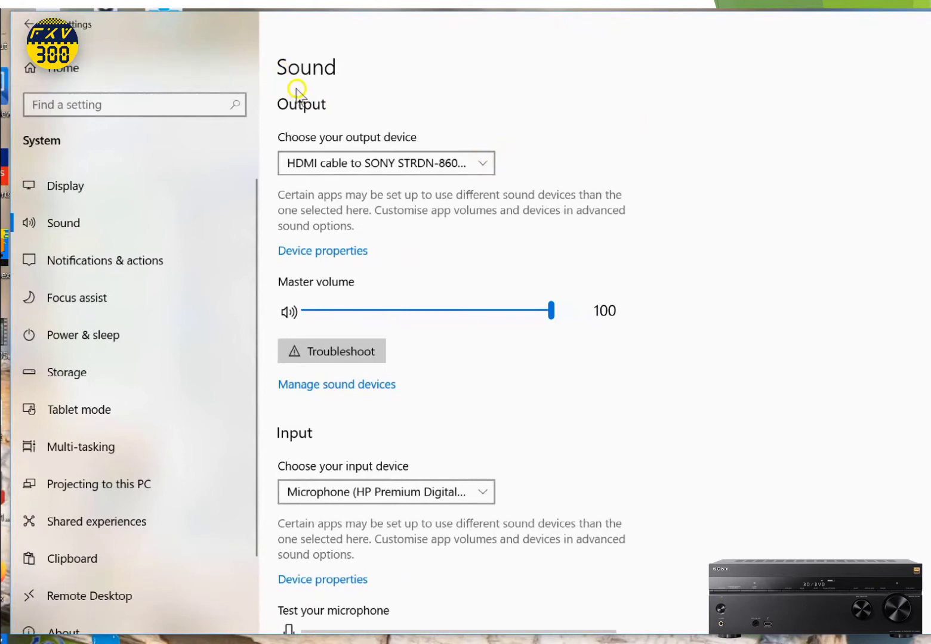
click(480, 162)
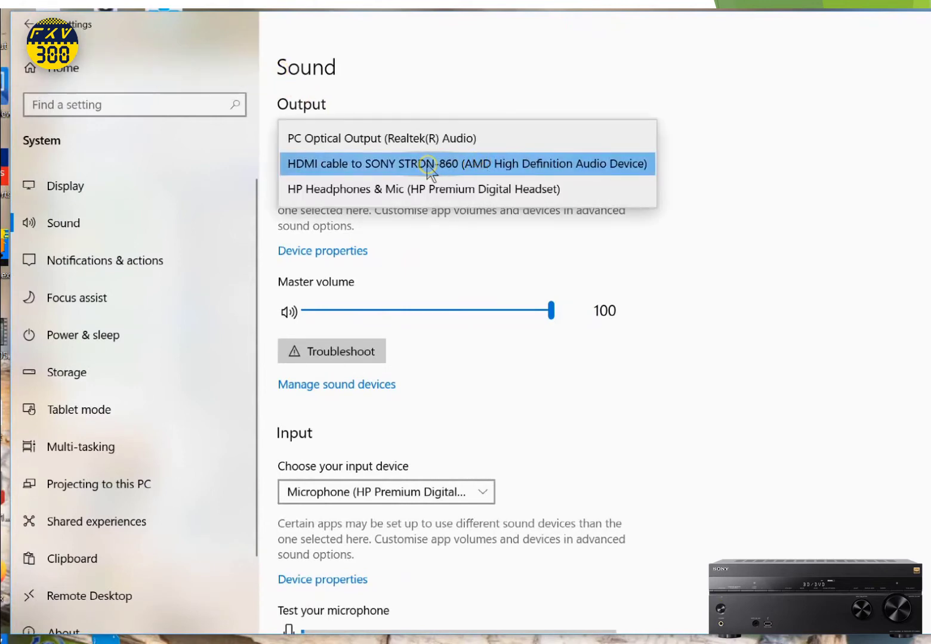
click(344, 137)
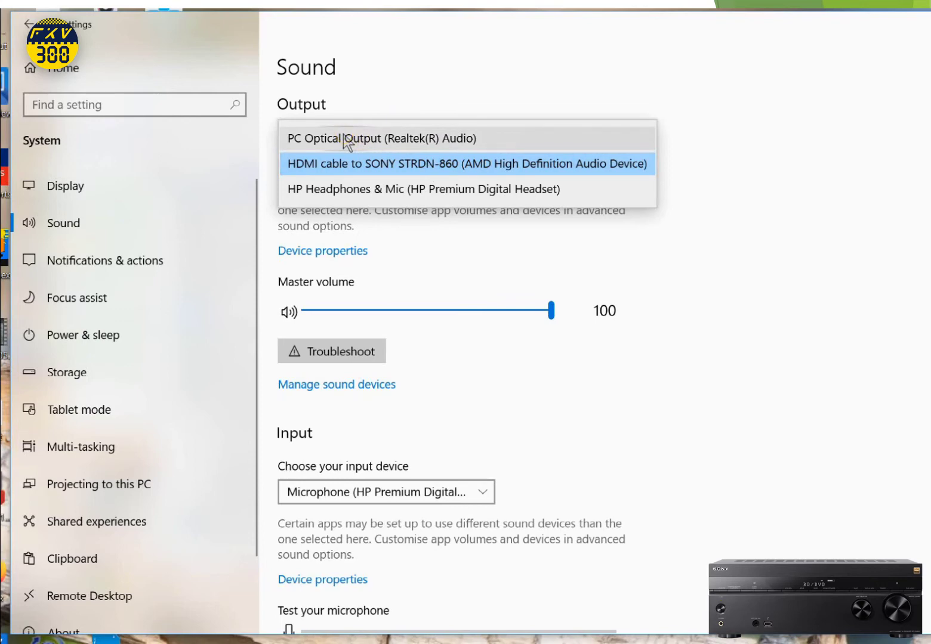
click(486, 190)
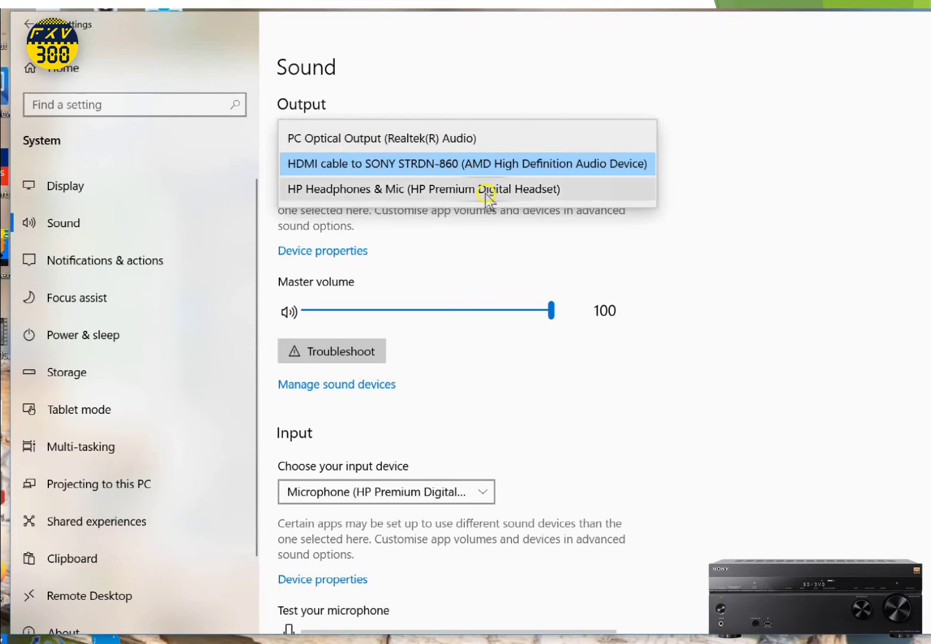
click(543, 163)
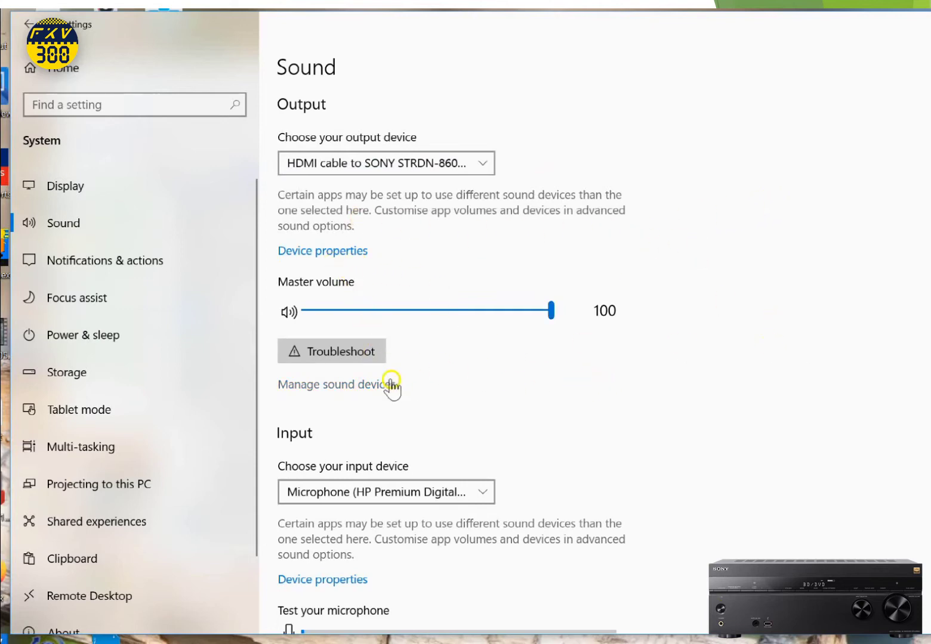
- Review the available input devices on the sound page without changing the selection
scroll(720, 413, down, 3)
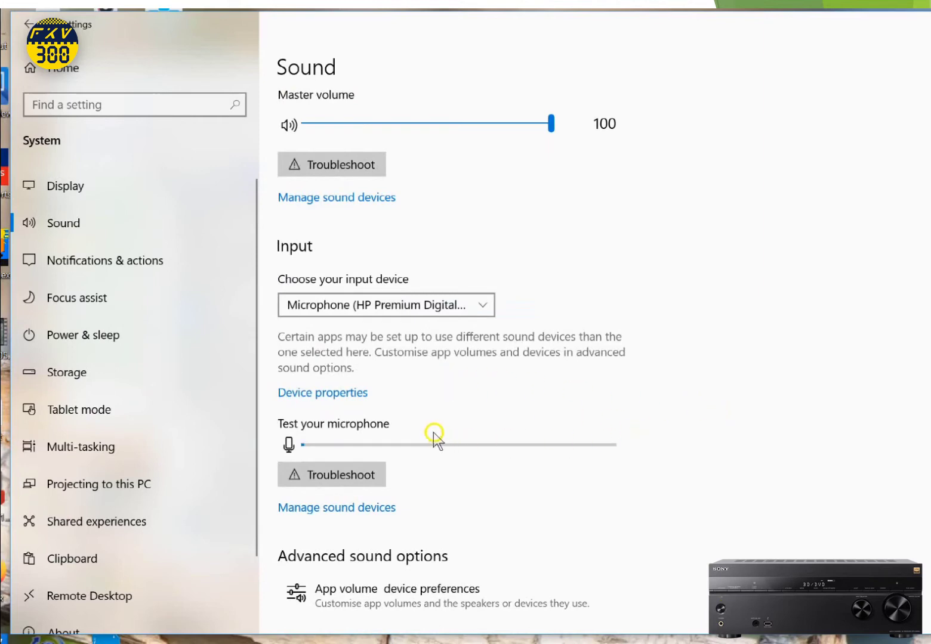
click(479, 303)
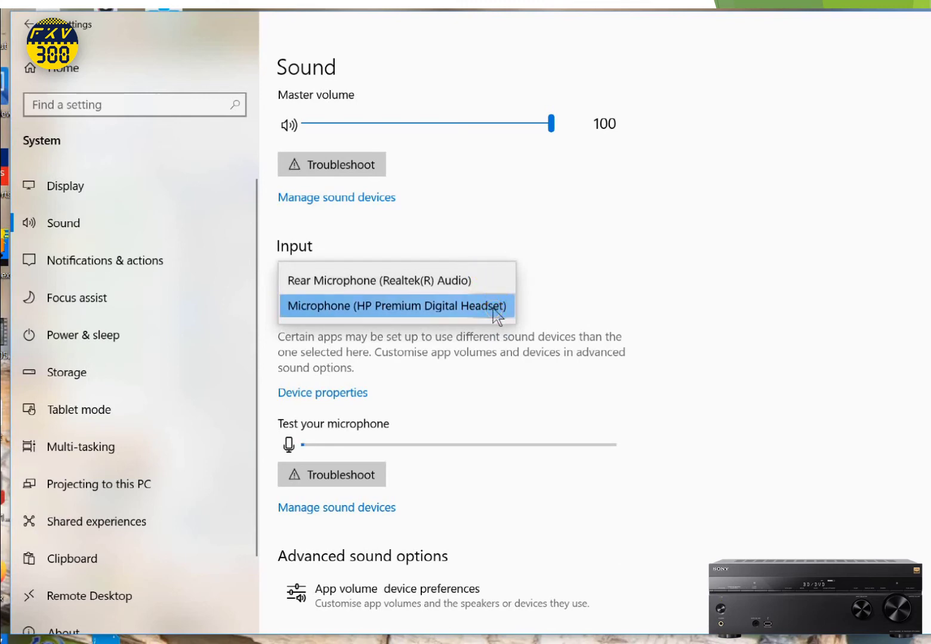
click(785, 327)
scroll(769, 380, down, 1)
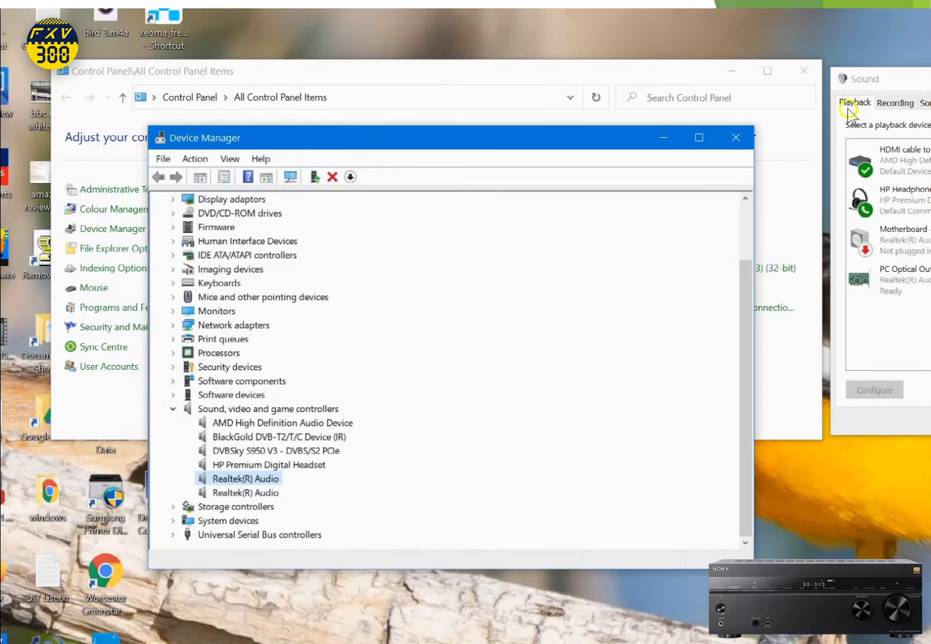
- Minimise Device Manager, close the partly hidden Sound window, reopen Sound from Control Panel and bring it fully into view
click(657, 135)
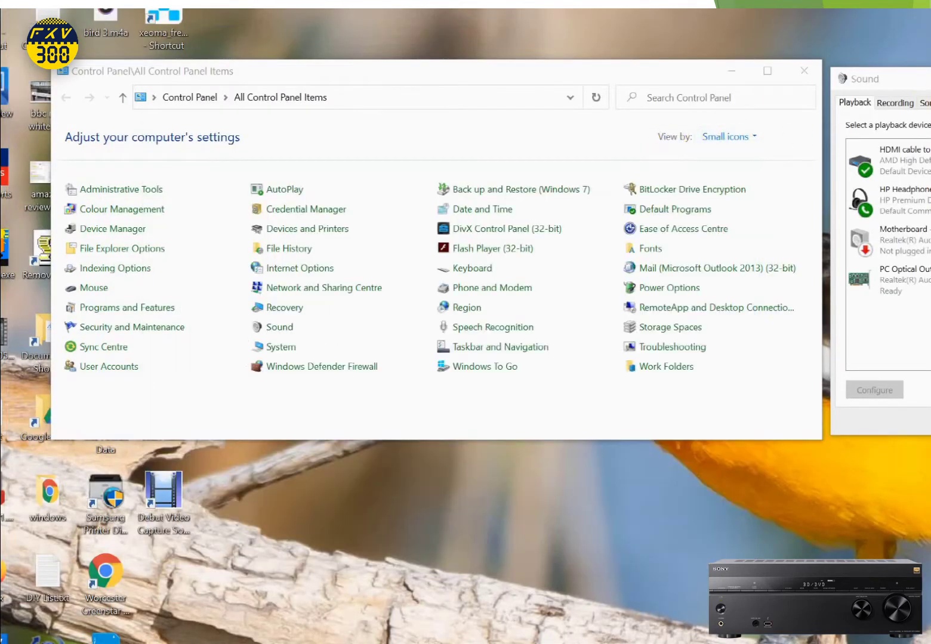
key(Escape)
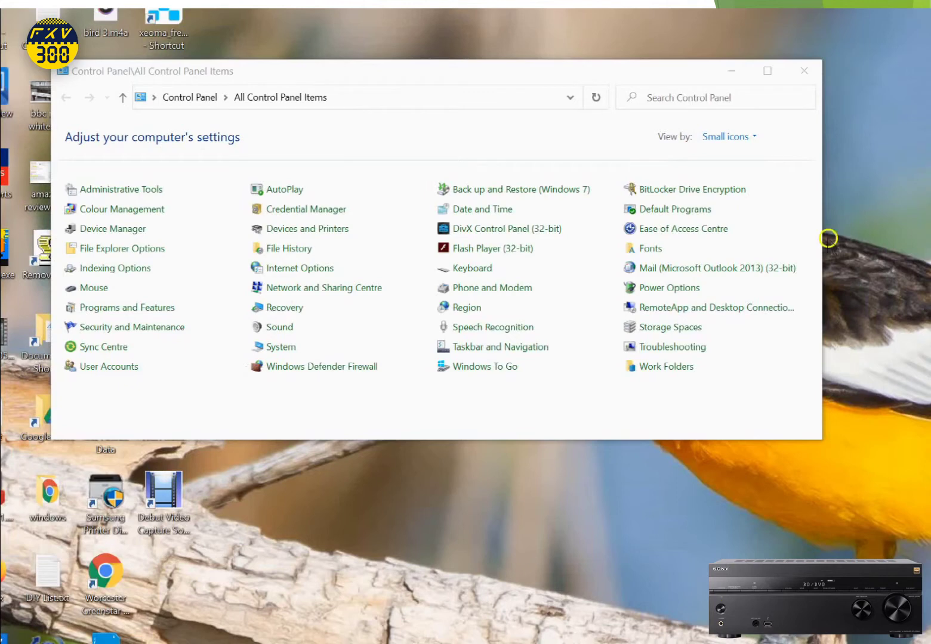
double_click(285, 328)
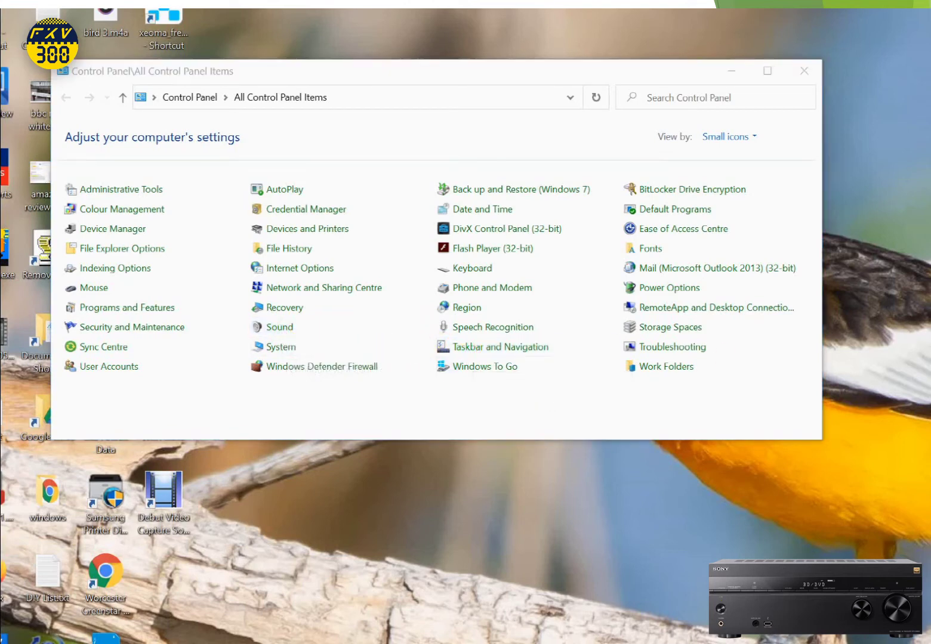
drag(859, 31, 482, 83)
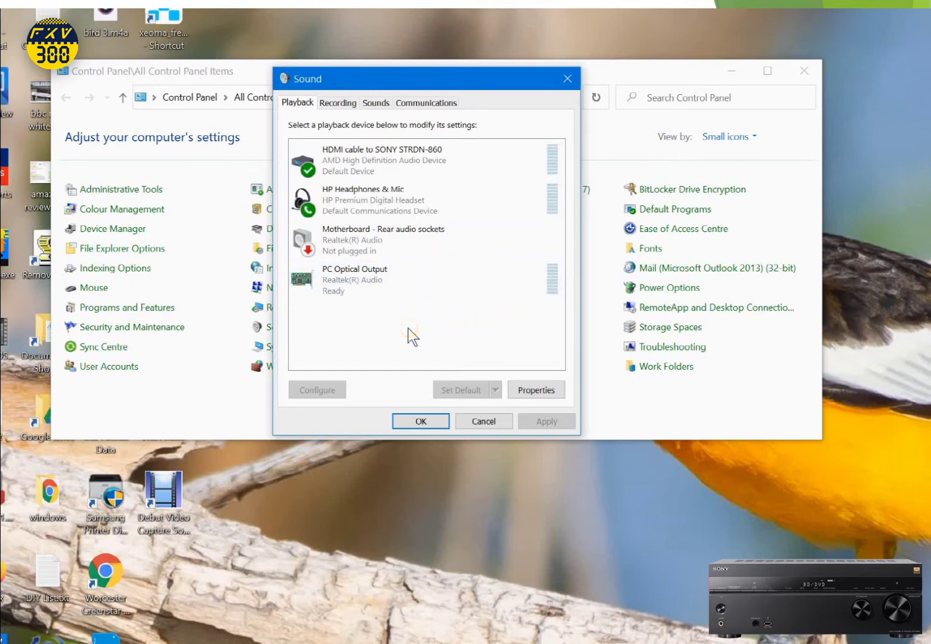
- Show the disabled devices in the playback list and review the Digital Display Audio entries
right_click(429, 301)
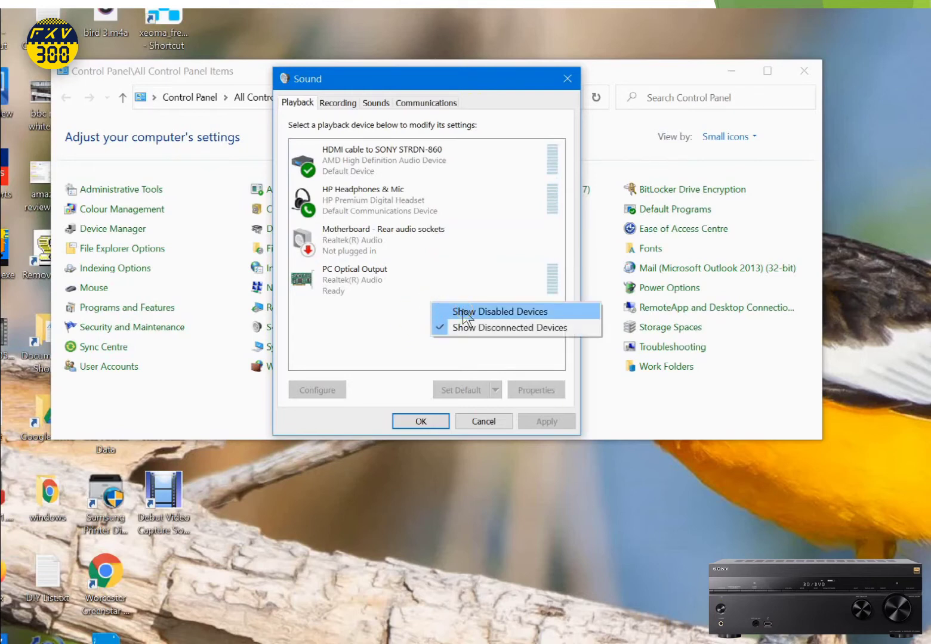
click(485, 311)
click(485, 311)
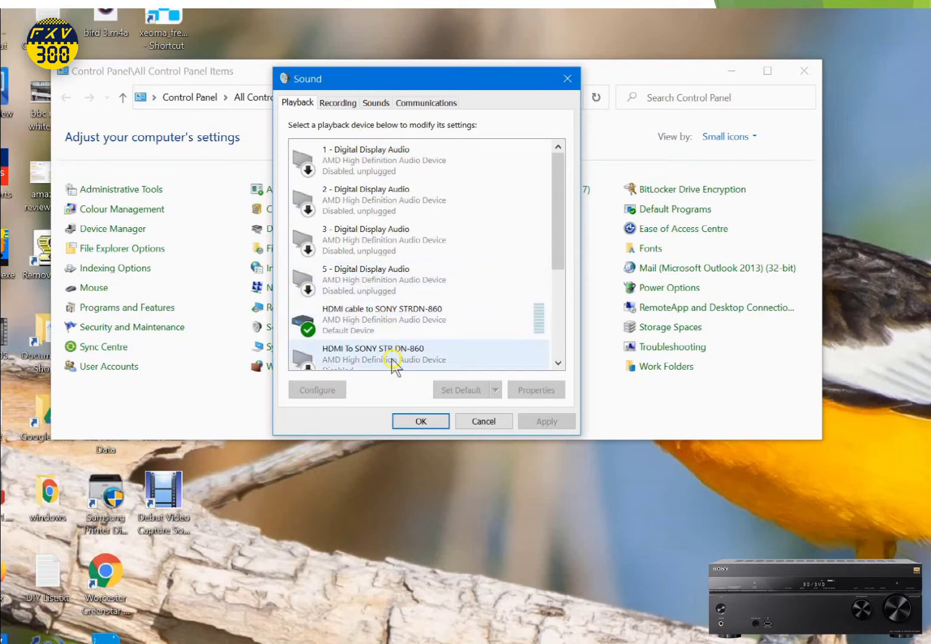
click(366, 155)
click(409, 206)
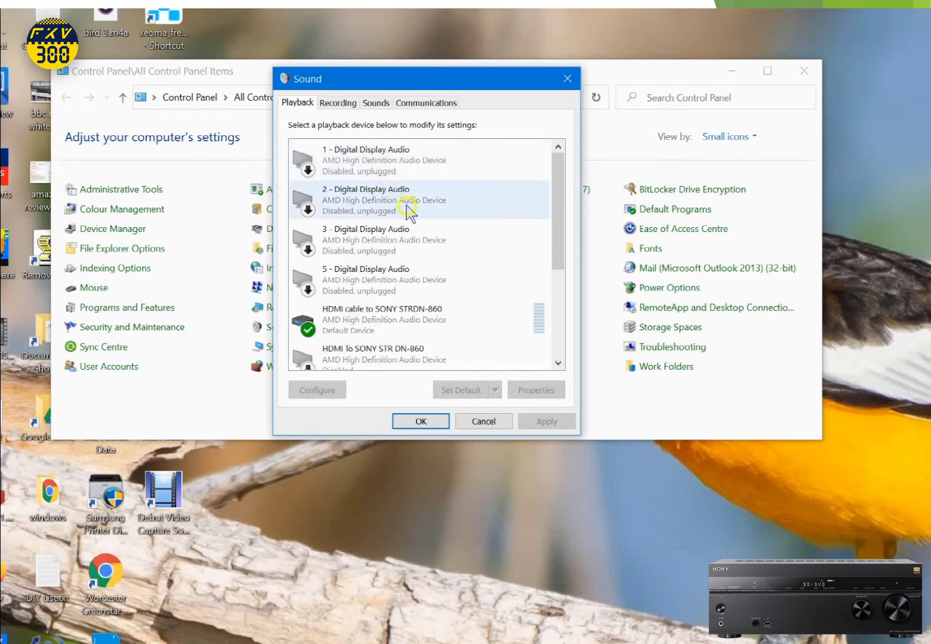
click(470, 265)
click(467, 181)
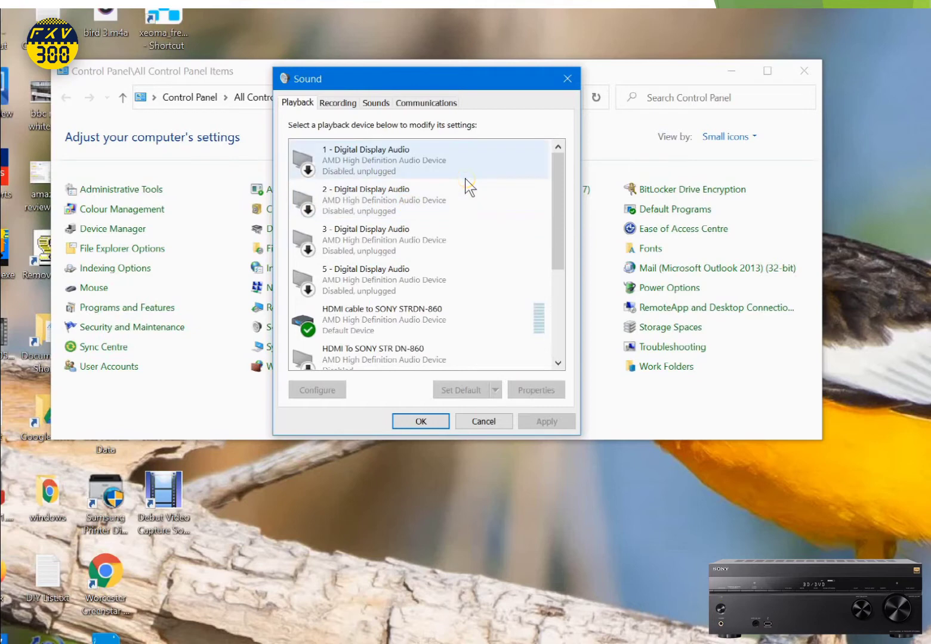
- Hide the disabled playback devices and leave the disconnected devices option on
right_click(465, 177)
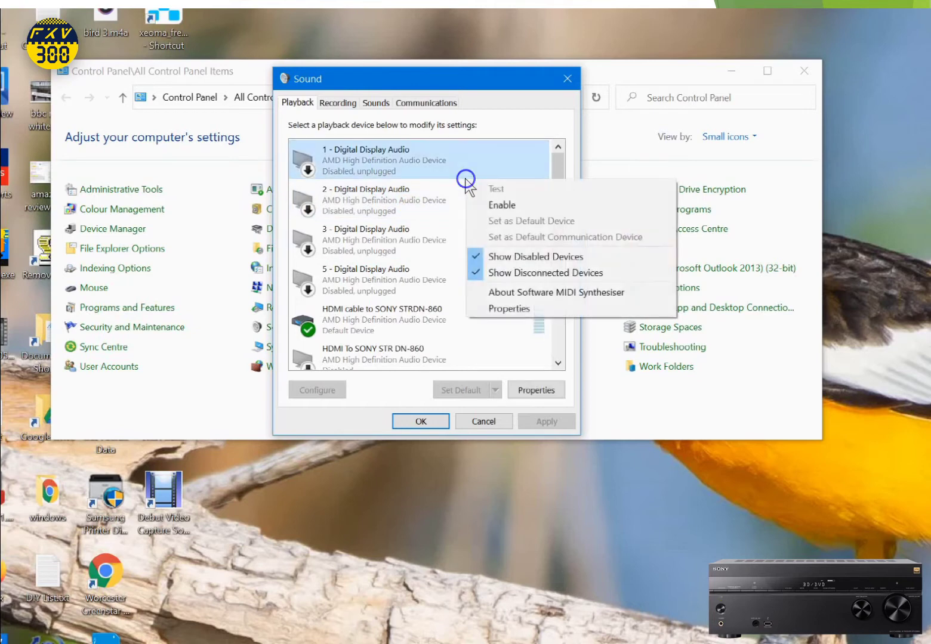
click(475, 257)
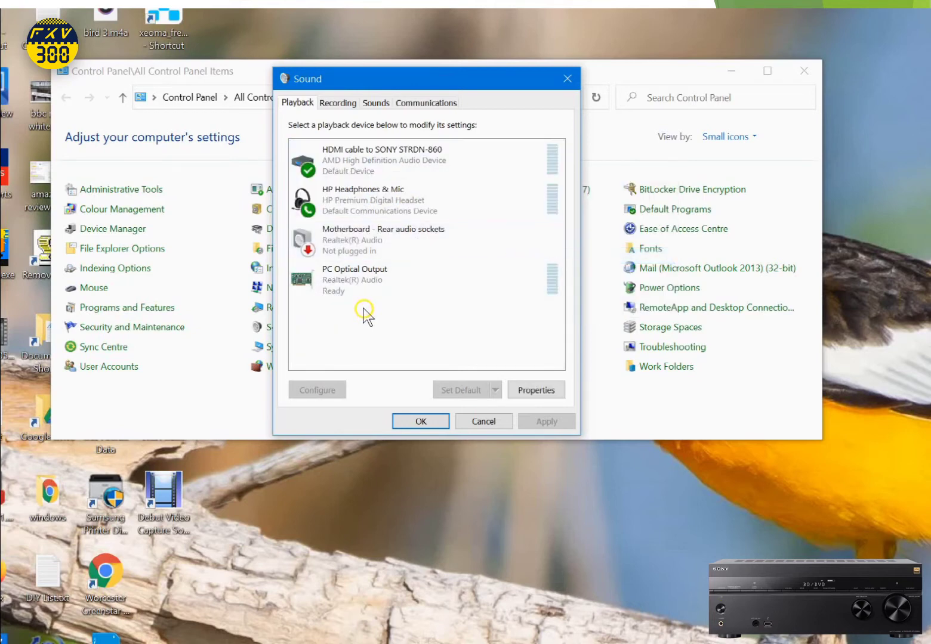
right_click(432, 324)
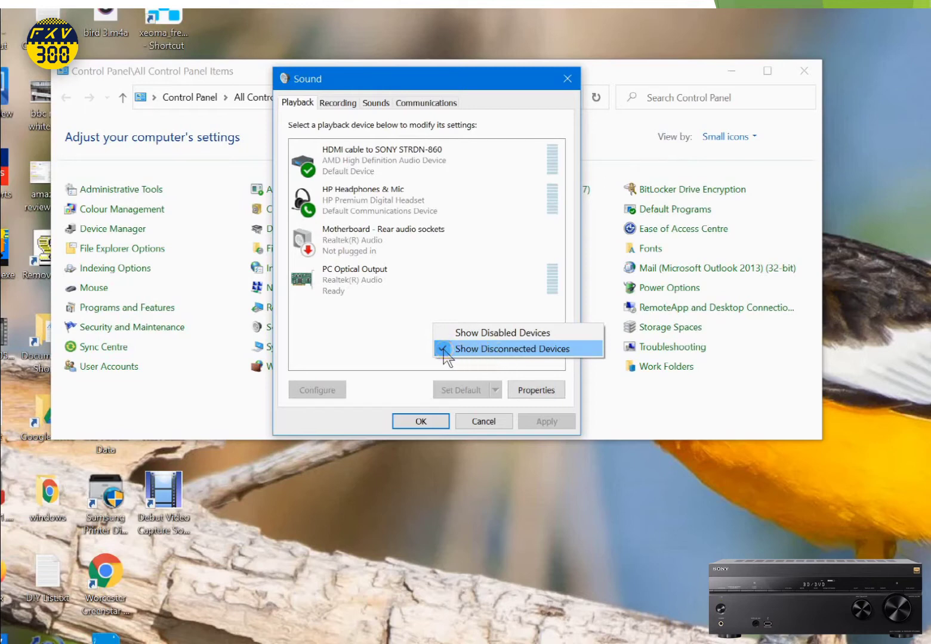
click(365, 311)
- Open the speaker configuration for the HDMI cable to SONY STRDN-860 playback device
drag(438, 80, 472, 156)
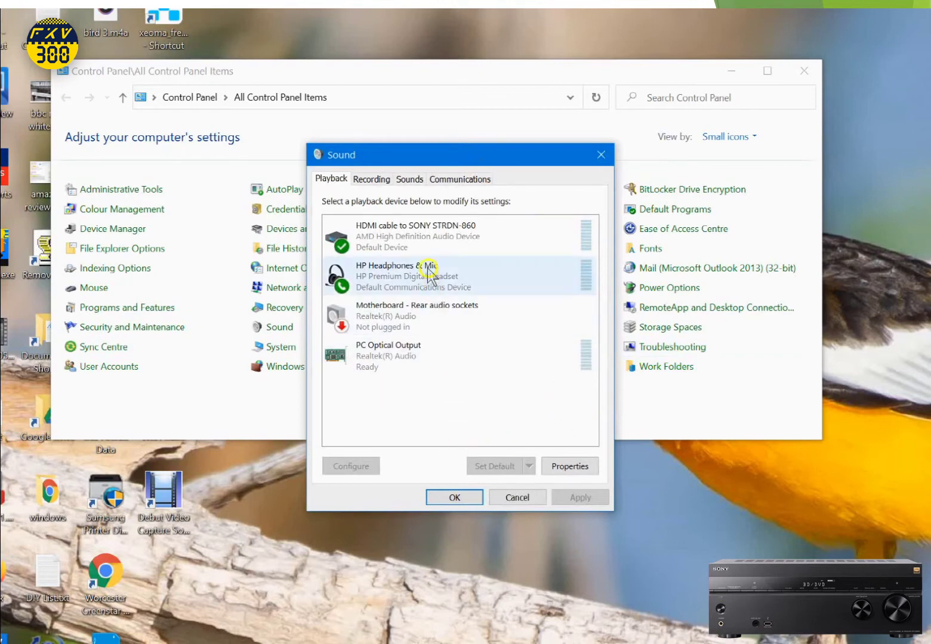
right_click(403, 241)
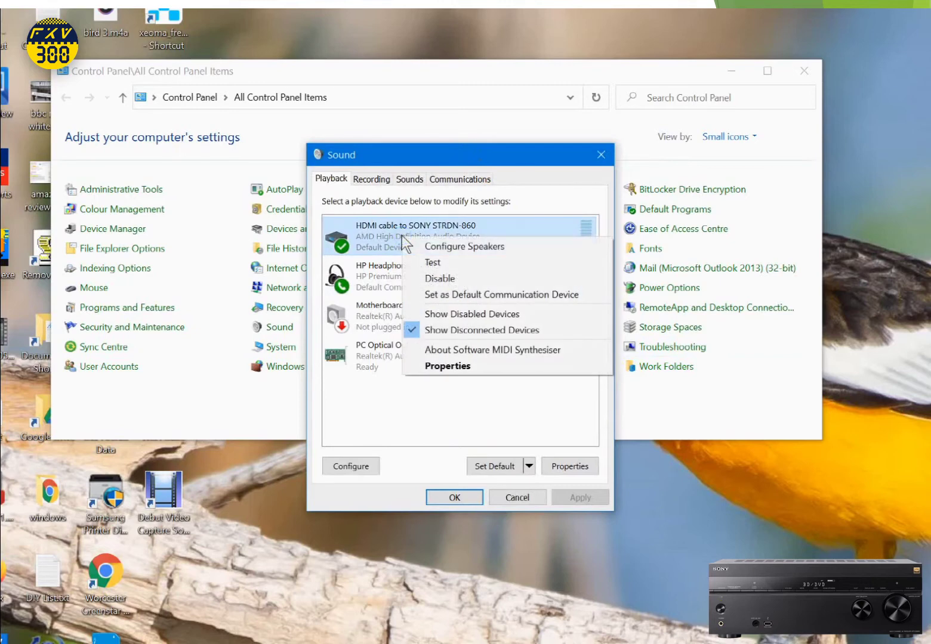
click(445, 260)
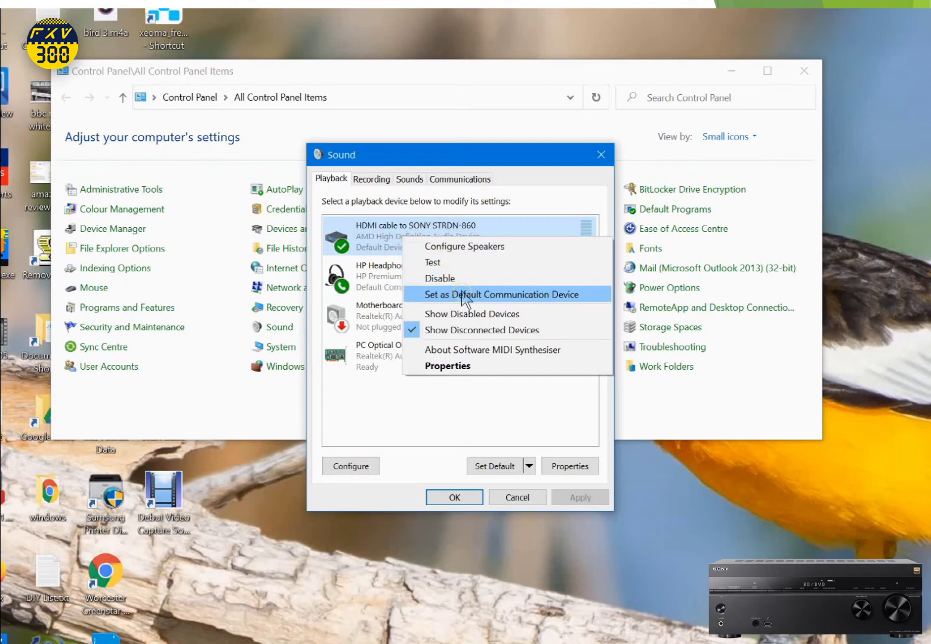
click(443, 247)
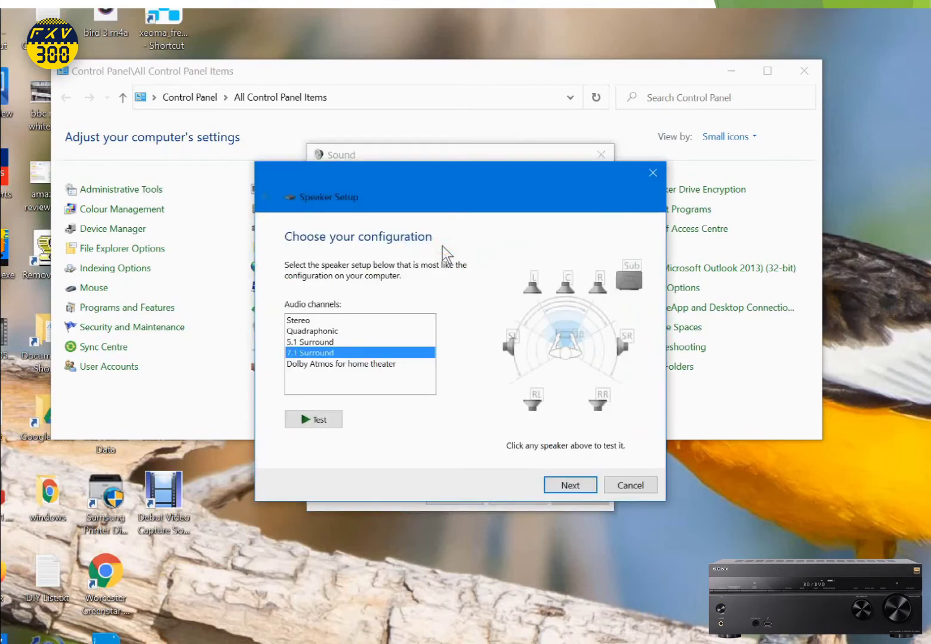
- Test the subwoofer, centre, front left and rear right speakers of the 7.1 Surround layout
drag(500, 166, 447, 116)
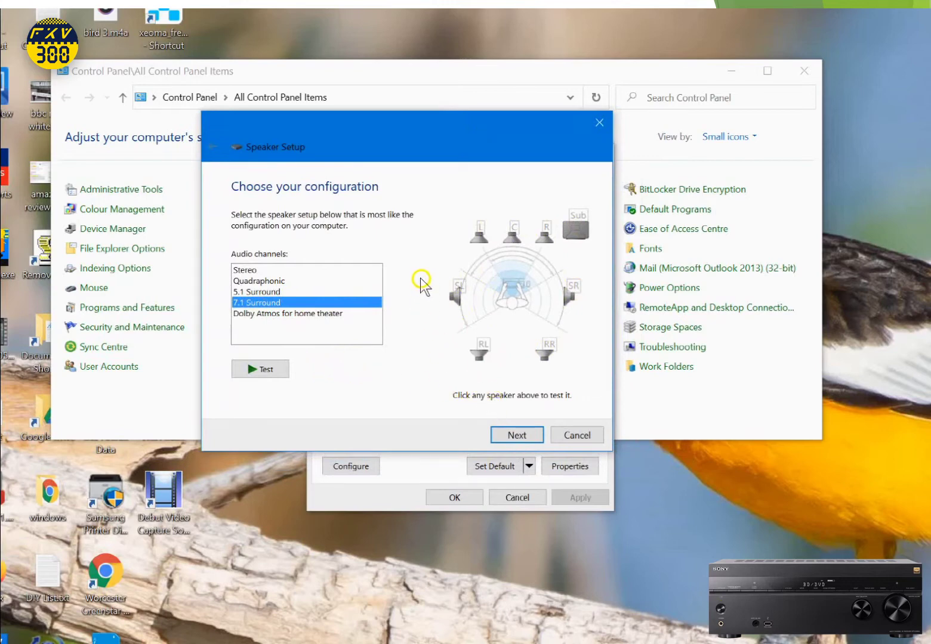
click(576, 231)
click(512, 238)
click(477, 238)
click(547, 355)
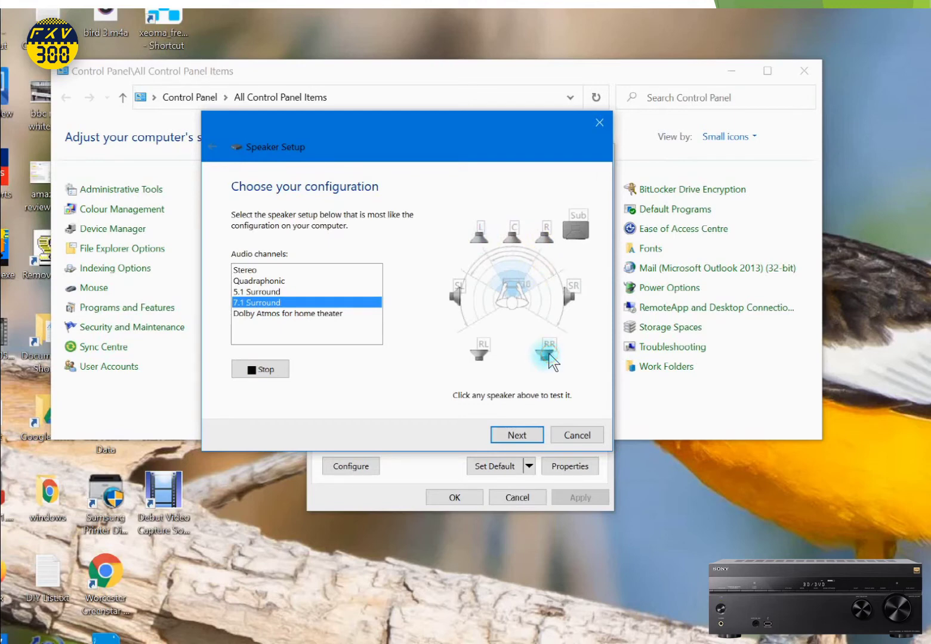
click(414, 354)
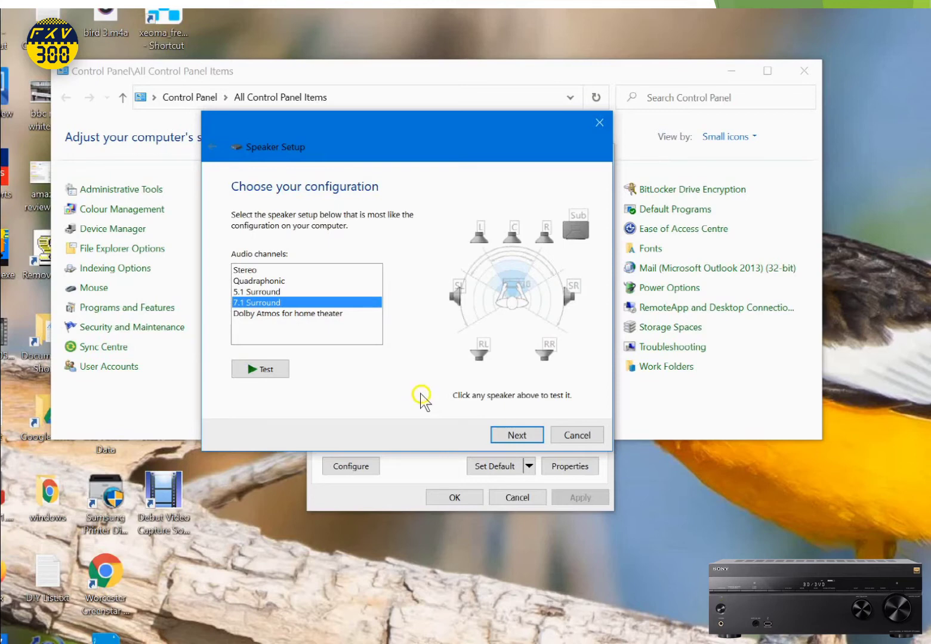
- Accept the 7.1 Surround configuration with the centre, subwoofer, side pair and rear pair speakers all included
click(517, 435)
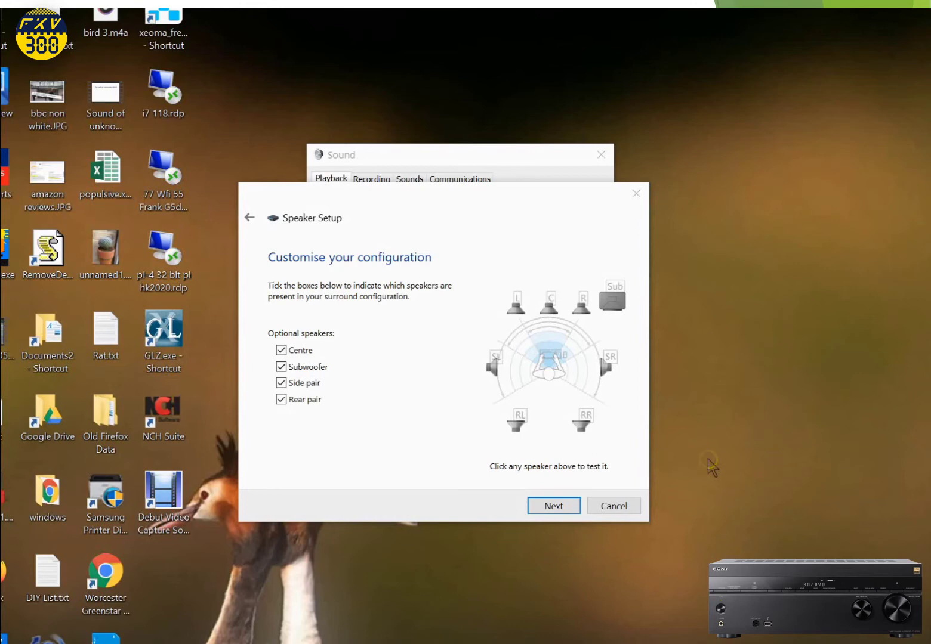
click(571, 509)
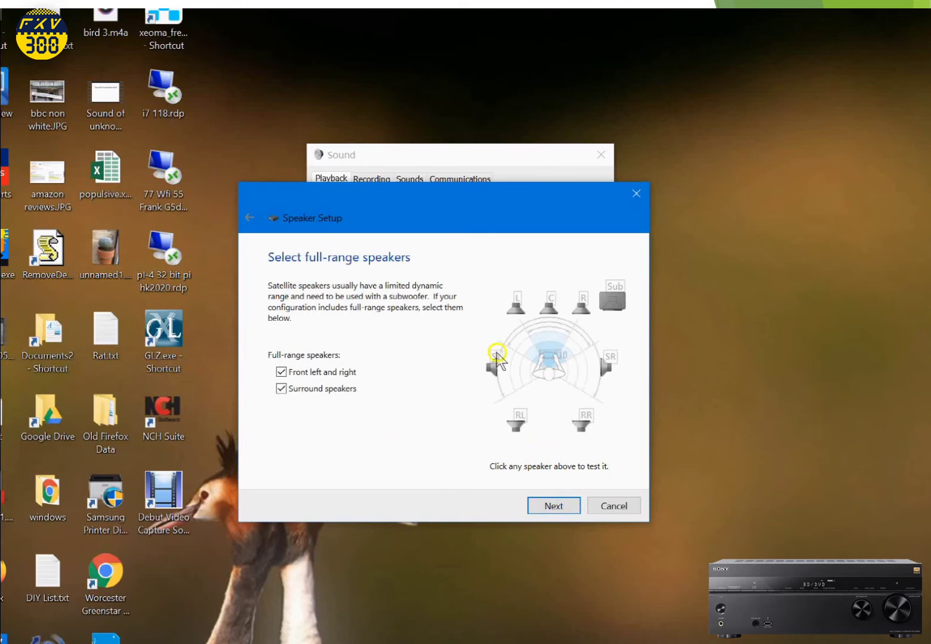
- Clear and re-enable the front left and right and surround speakers as full-range, and proceed to the end of the speaker setup
drag(505, 192, 493, 221)
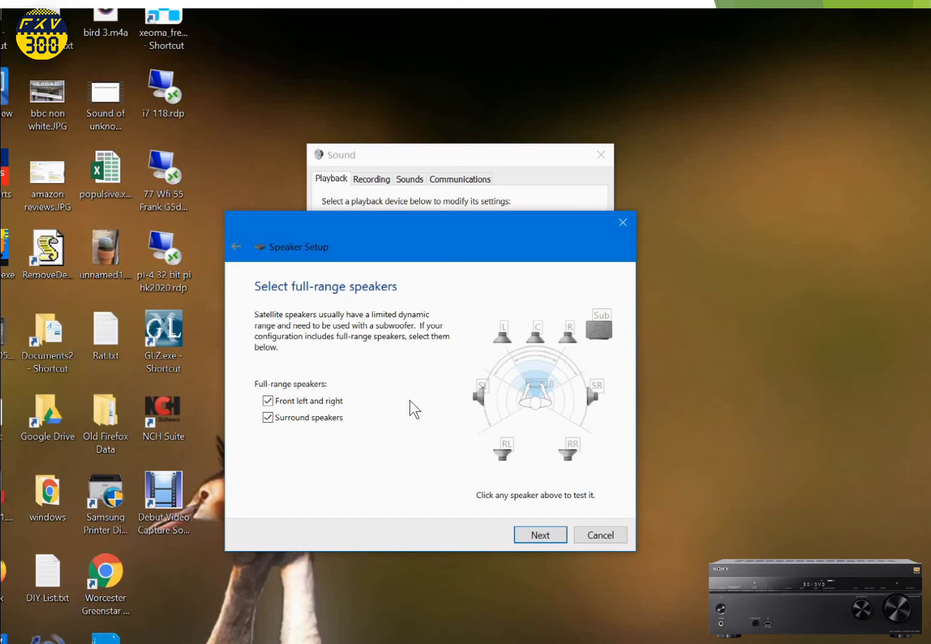
click(266, 401)
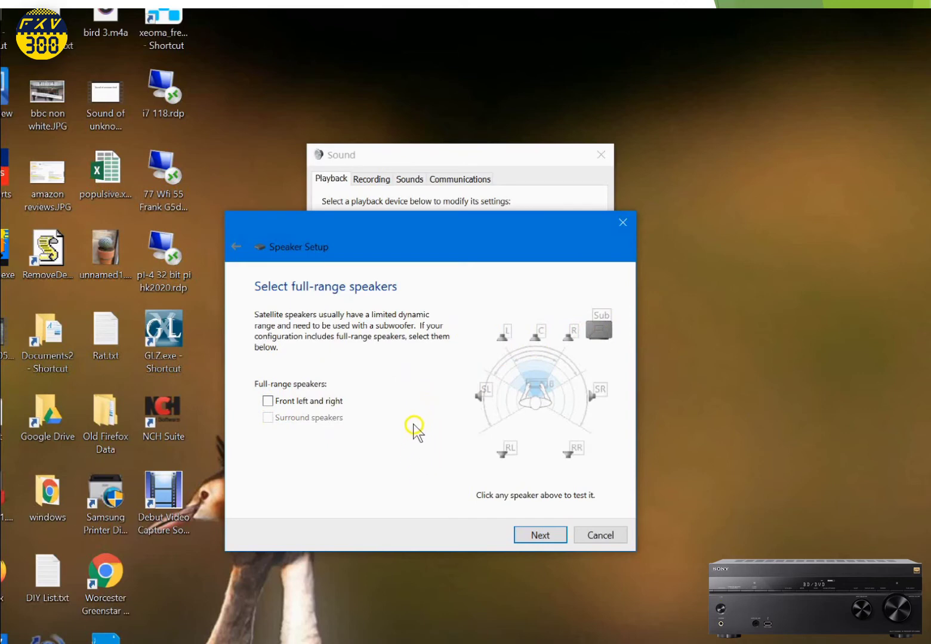
click(268, 401)
click(268, 418)
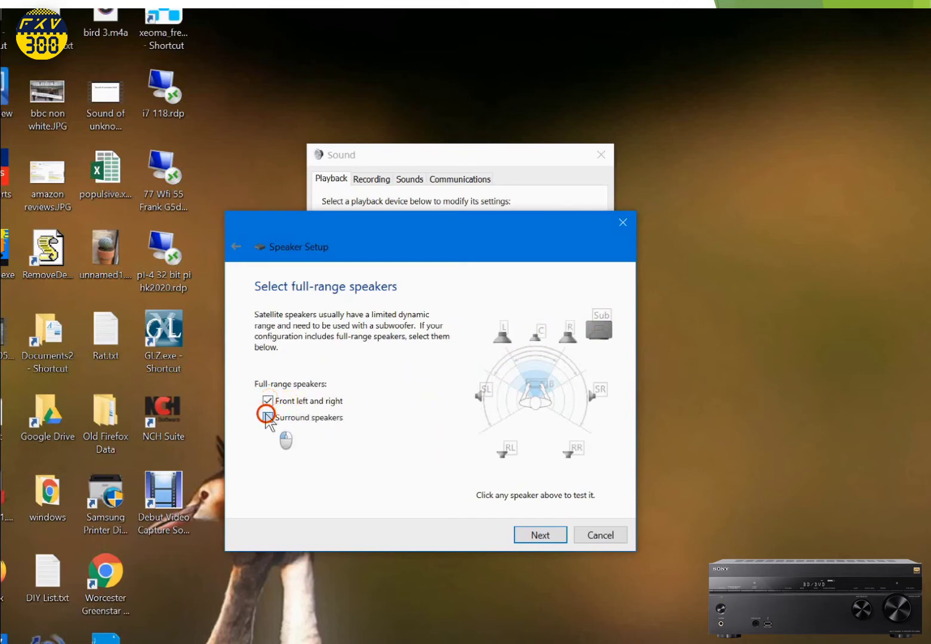
click(418, 478)
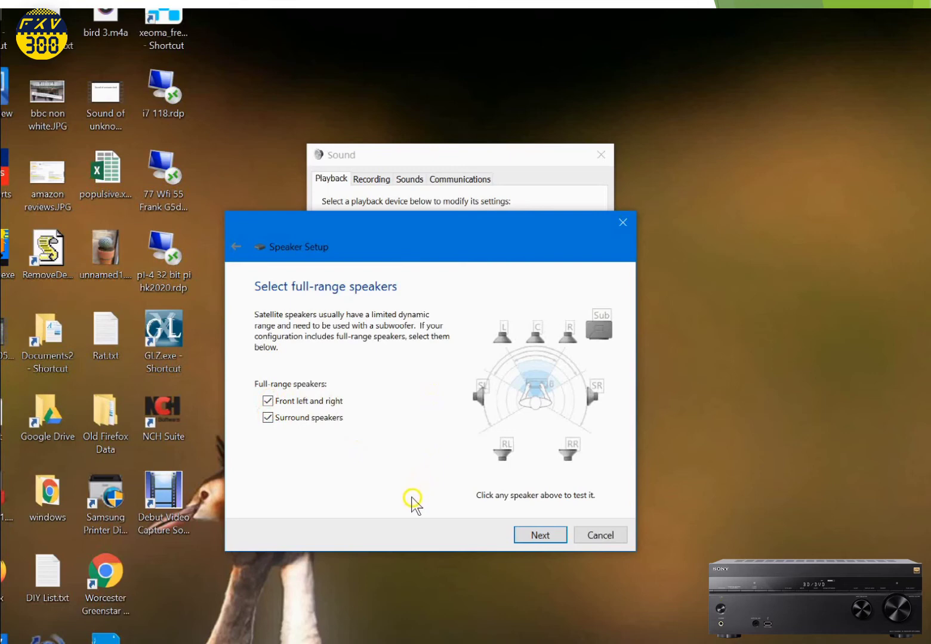
click(539, 535)
click(537, 534)
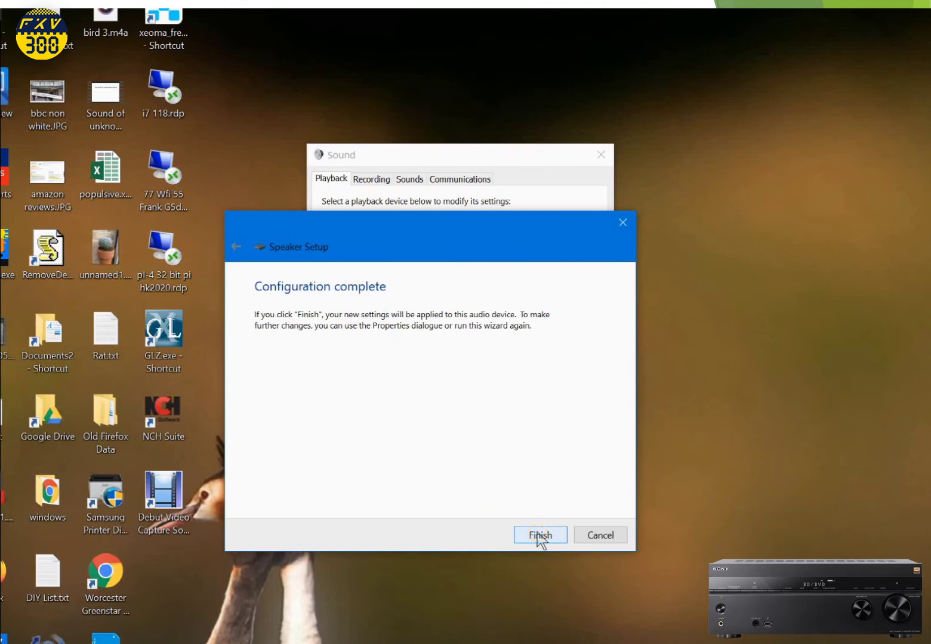
- Finish the speaker setup and select the HDMI cable to SONY STRDN-860 playback device
click(540, 535)
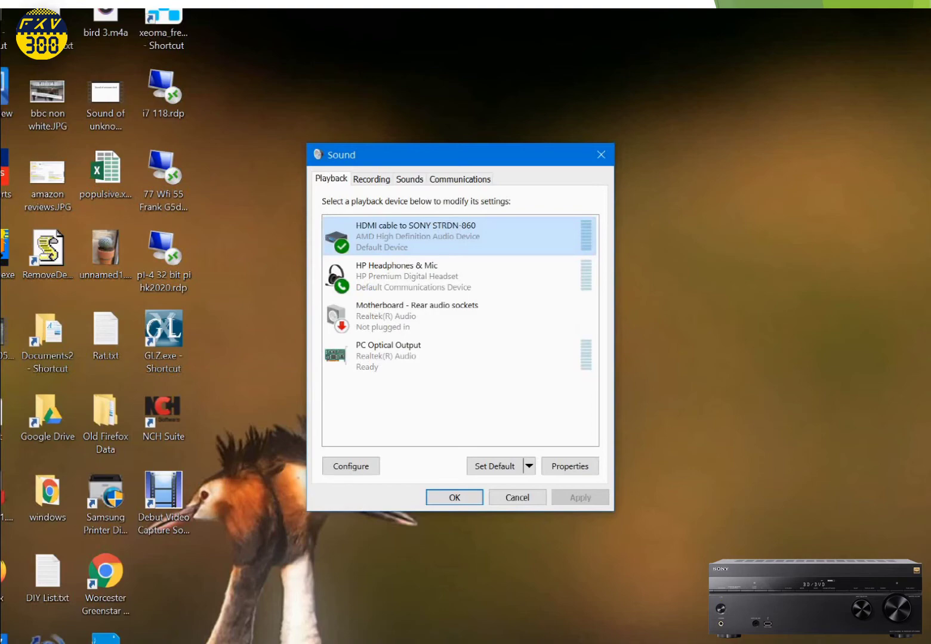
click(418, 236)
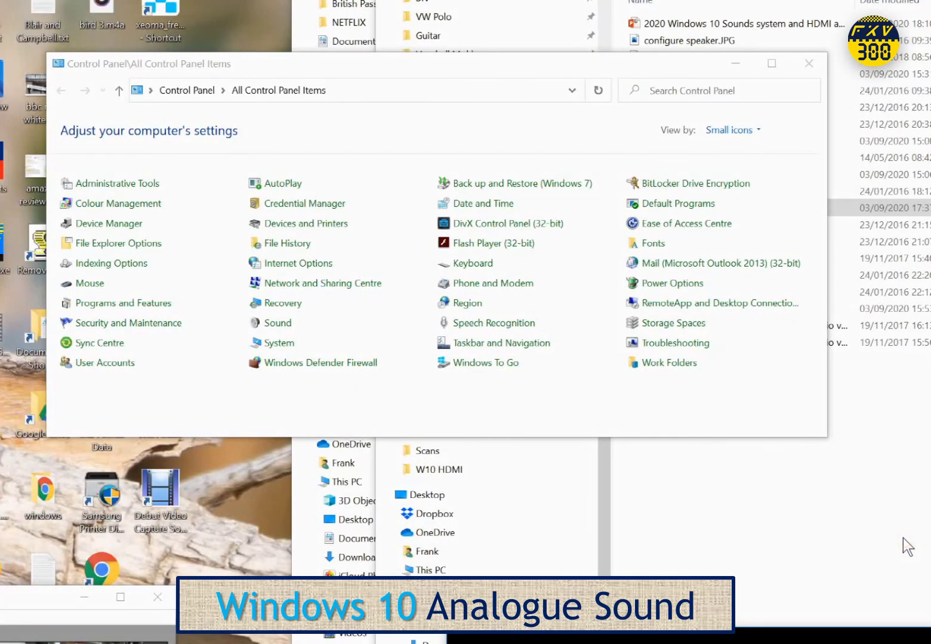
- Open the Sound settings from Control Panel and show disconnected devices in the playback list
click(278, 324)
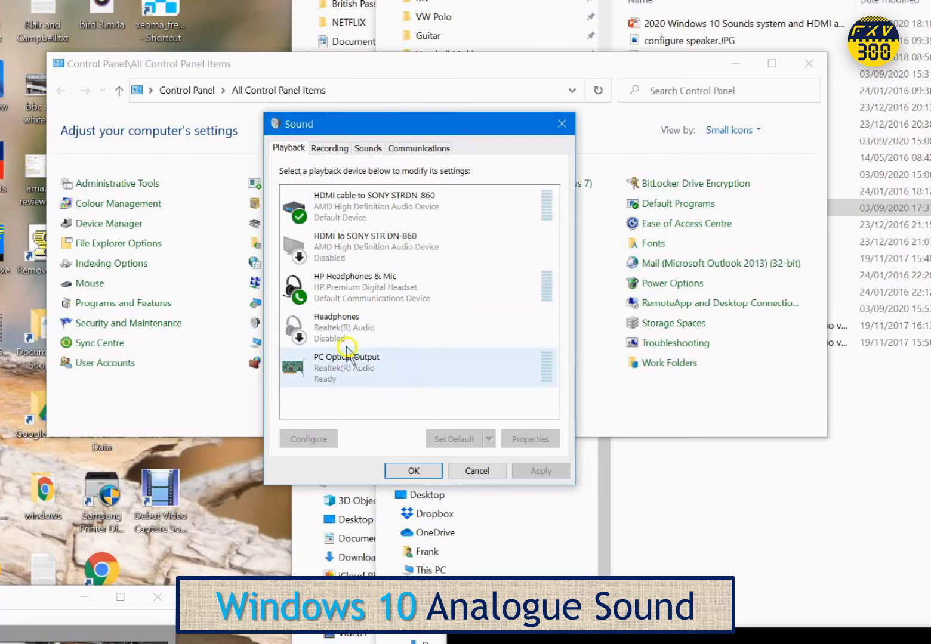
right_click(423, 392)
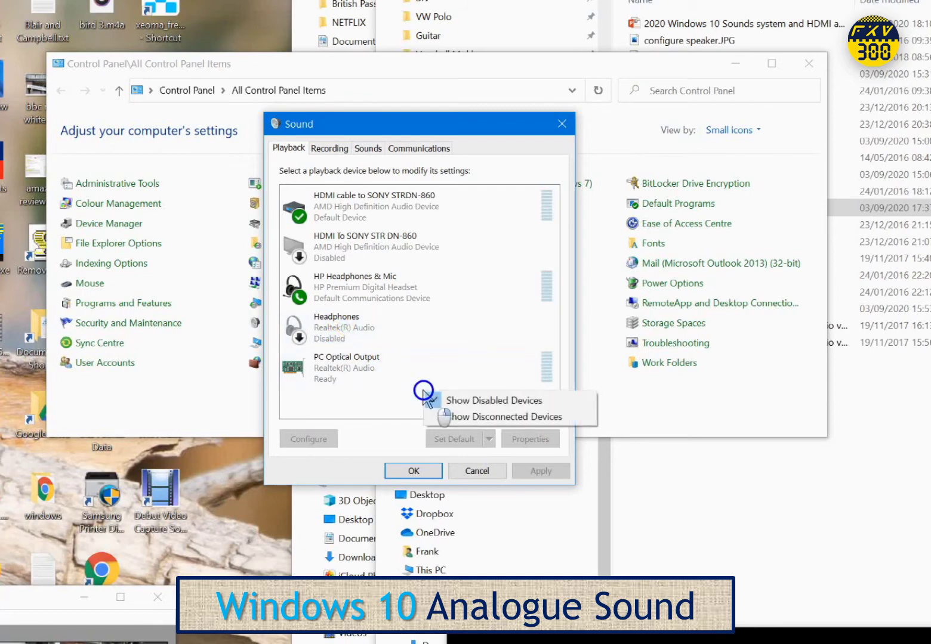
click(497, 415)
scroll(464, 331, down, 3)
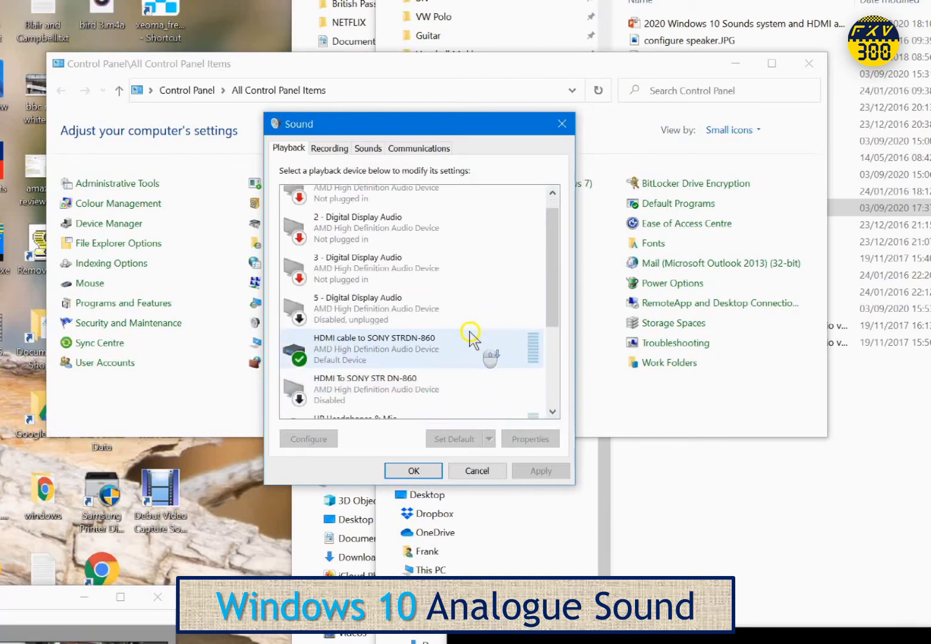
scroll(473, 332, down, 2)
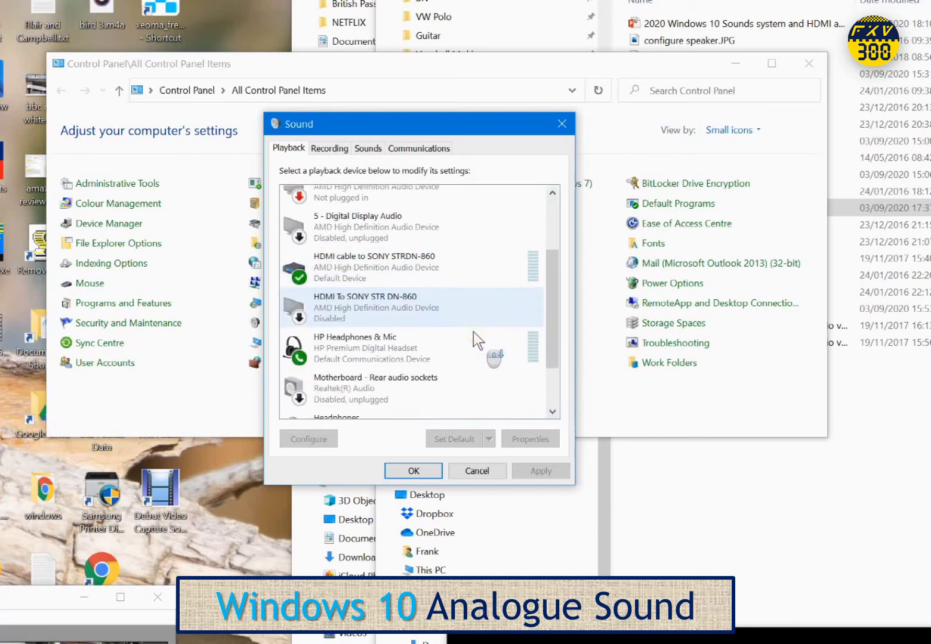
- Enable the Motherboard - Rear audio sockets playback device
click(338, 378)
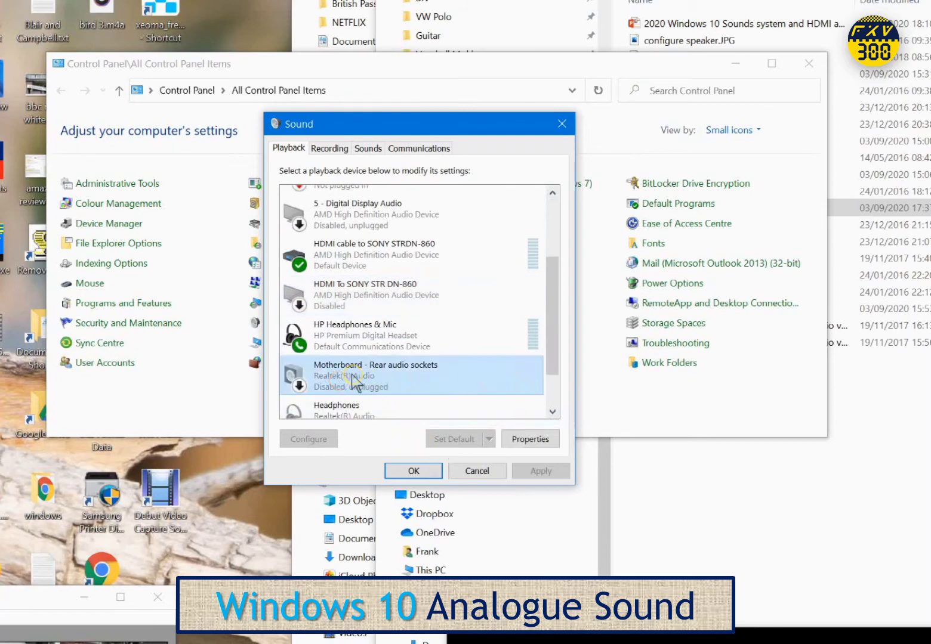
click(352, 382)
click(352, 375)
click(338, 377)
click(350, 376)
right_click(350, 376)
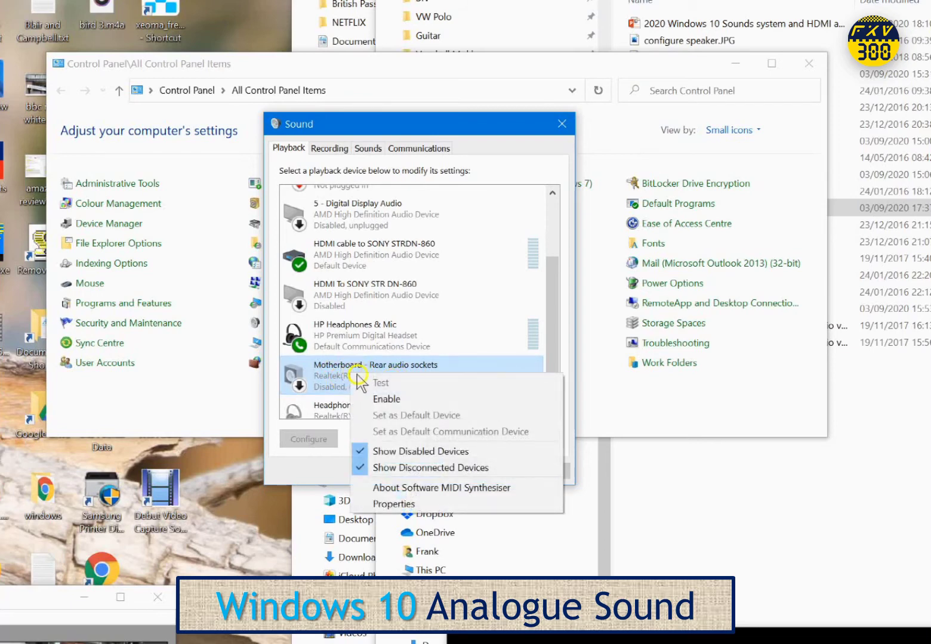
click(403, 398)
- Examine the jack information and device usage in the properties of the Motherboard - Rear audio sockets device
right_click(385, 382)
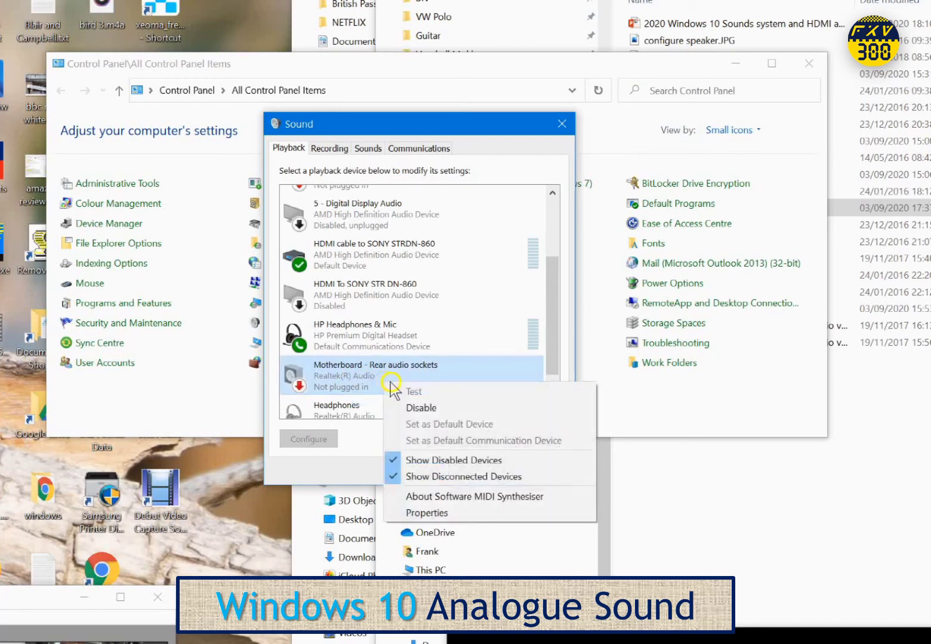
click(459, 513)
drag(468, 179, 346, 96)
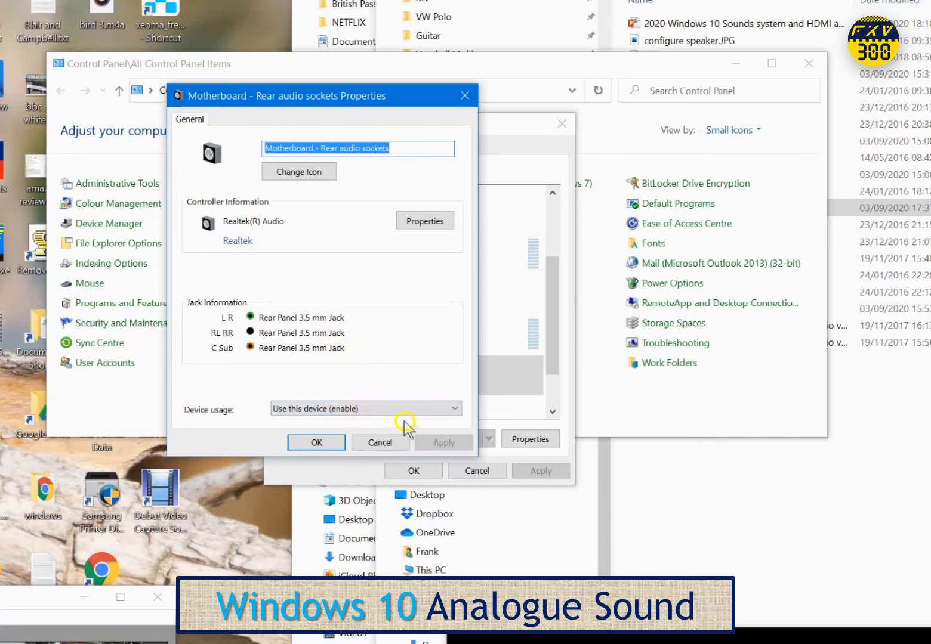
click(301, 443)
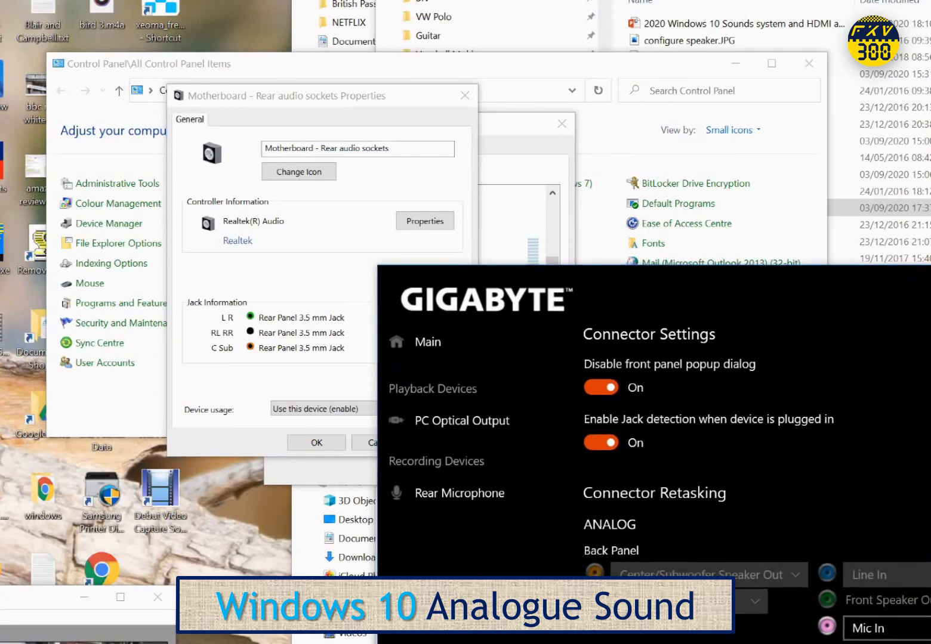
- Switch to the GIGABYTE audio console and examine the default format choices for PC Optical Output
drag(930, 273, 646, 44)
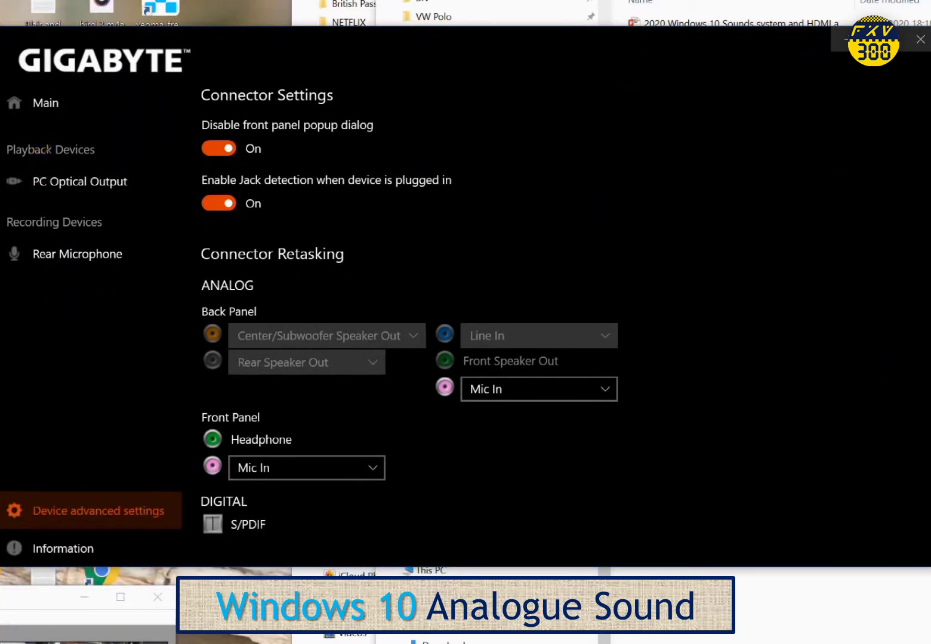
click(44, 147)
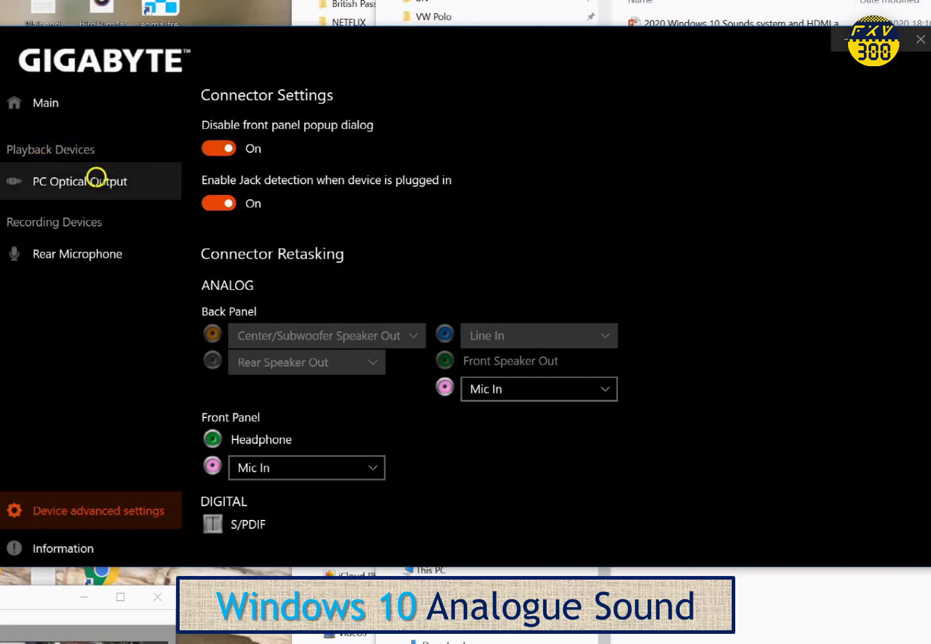
click(89, 181)
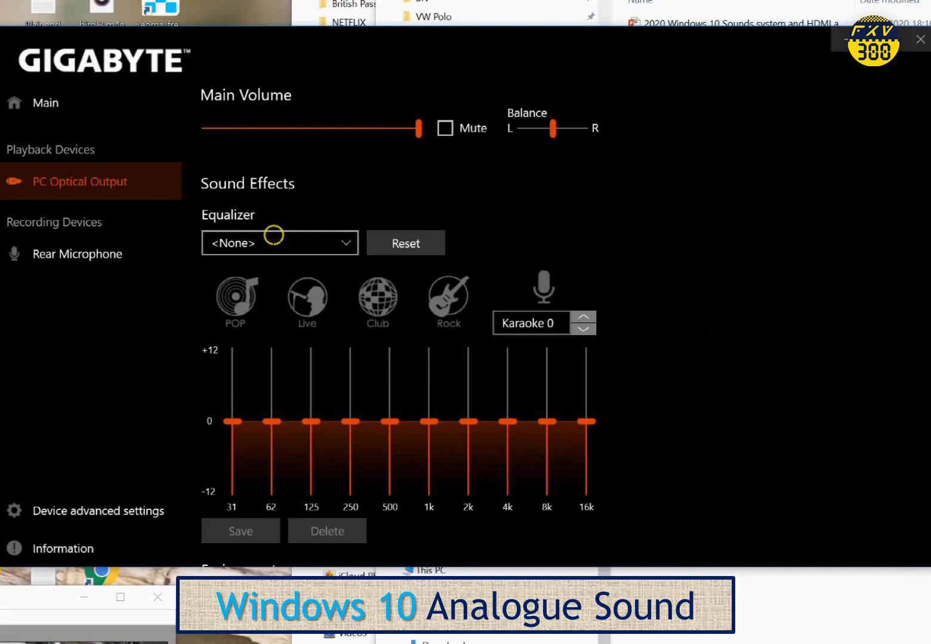
scroll(741, 260, down, 2)
scroll(741, 260, down, 3)
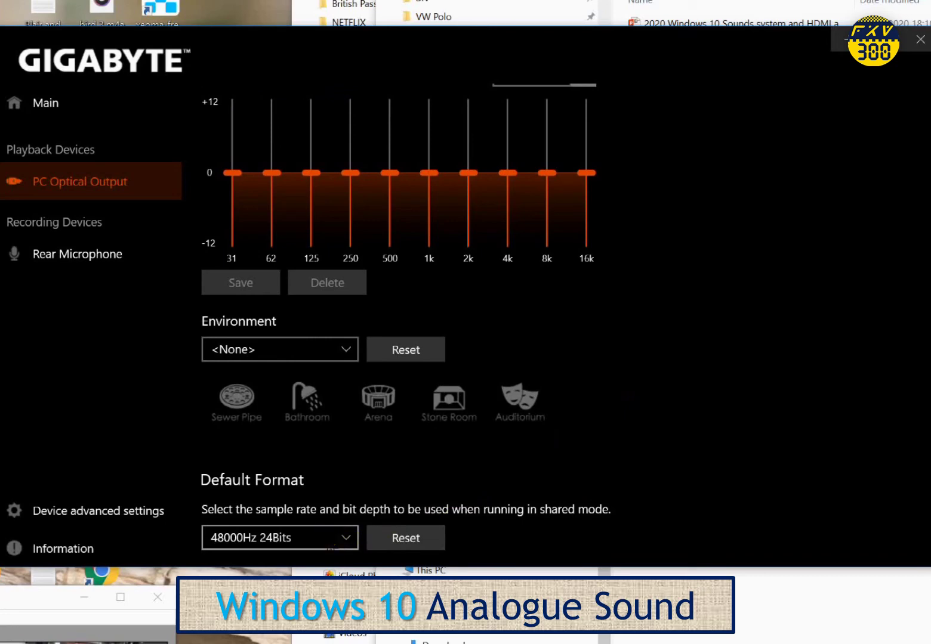
click(345, 538)
click(346, 537)
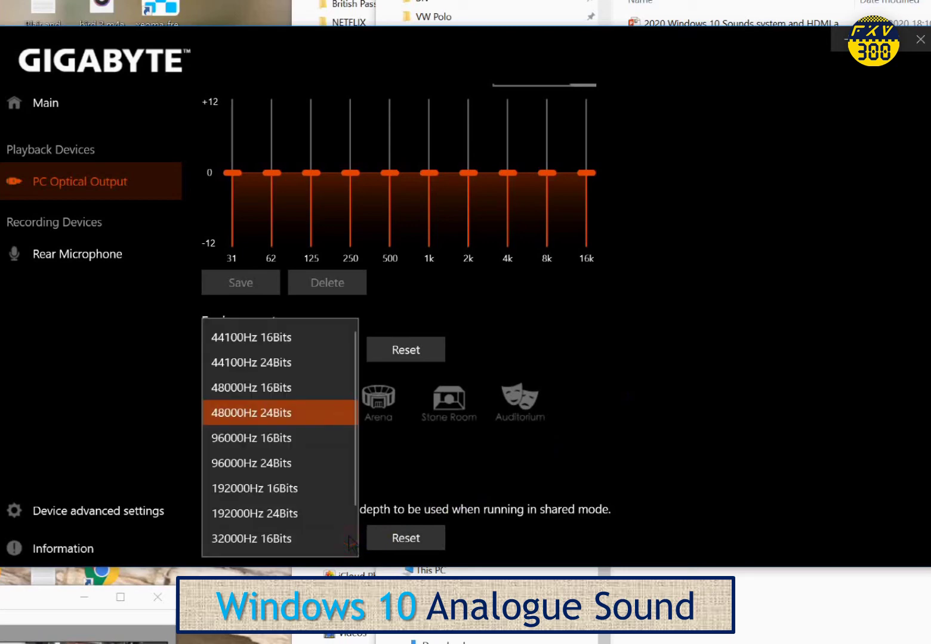
click(758, 360)
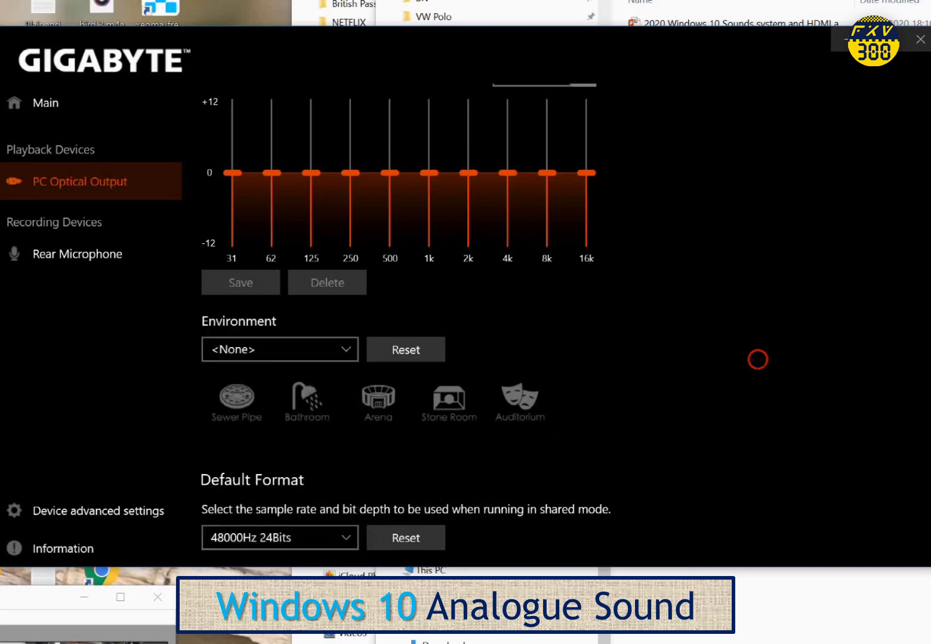
- Look through the environment and equalizer presets offered for PC Optical Output without changing them
click(345, 349)
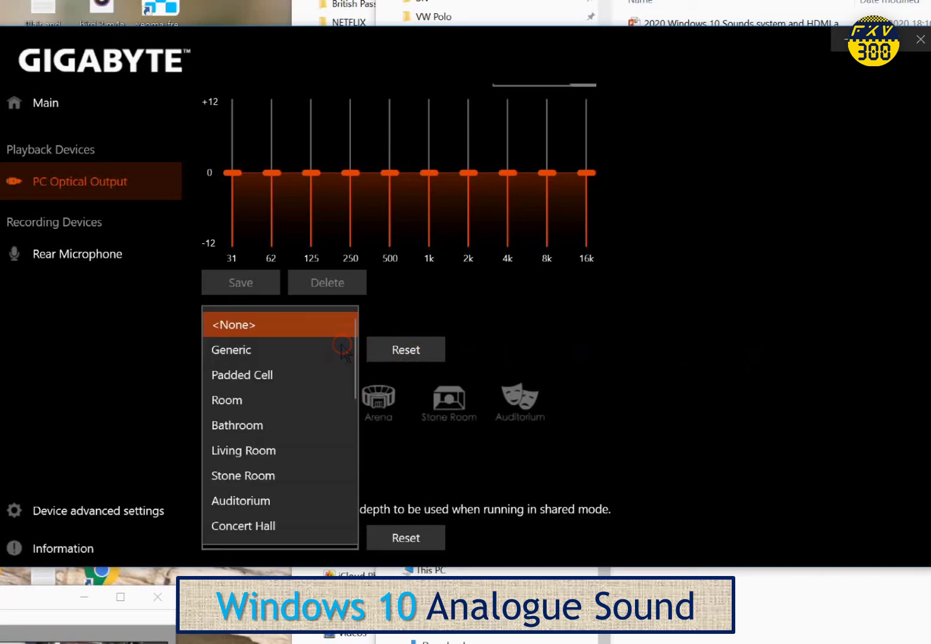
click(760, 356)
scroll(753, 352, up, 4)
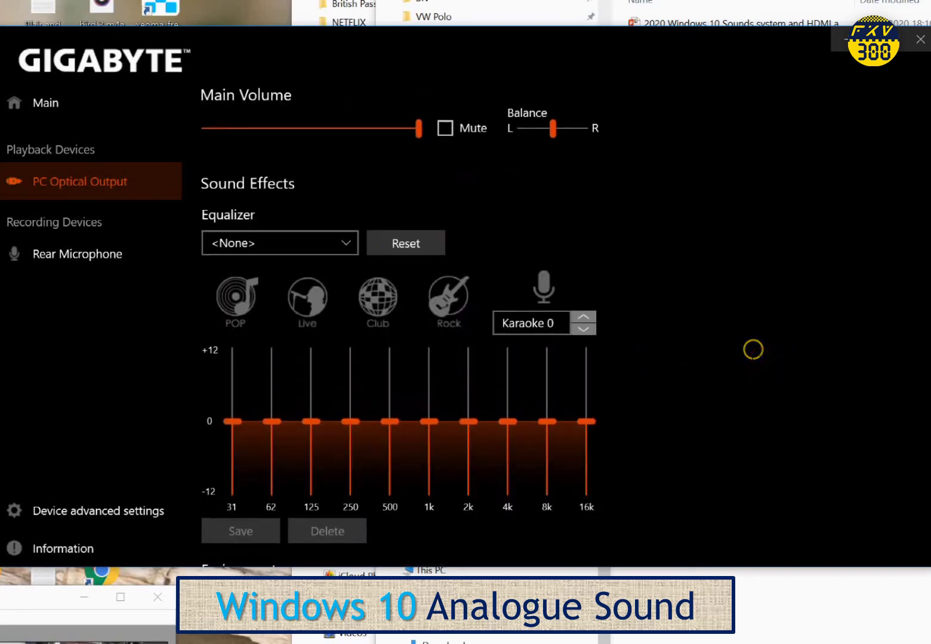
click(329, 245)
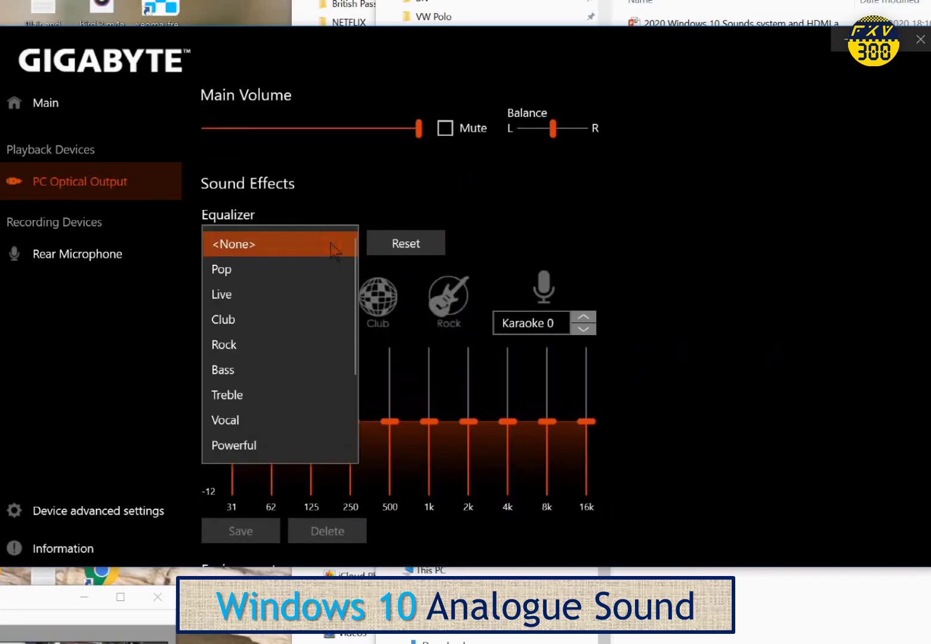
click(756, 247)
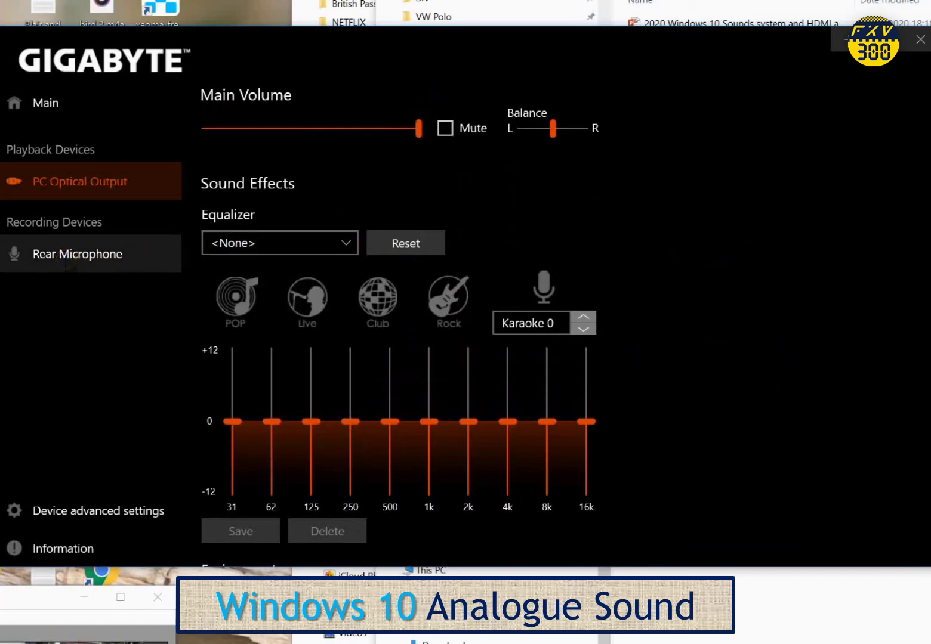
- Examine the Rear Microphone's microphone effects and its default format choices
click(69, 255)
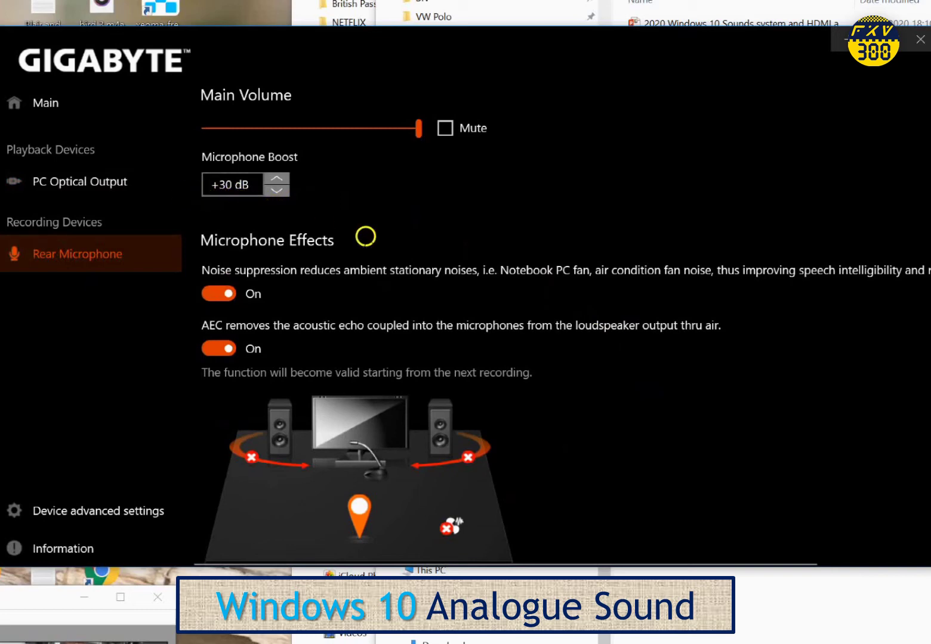
scroll(723, 424, down, 2)
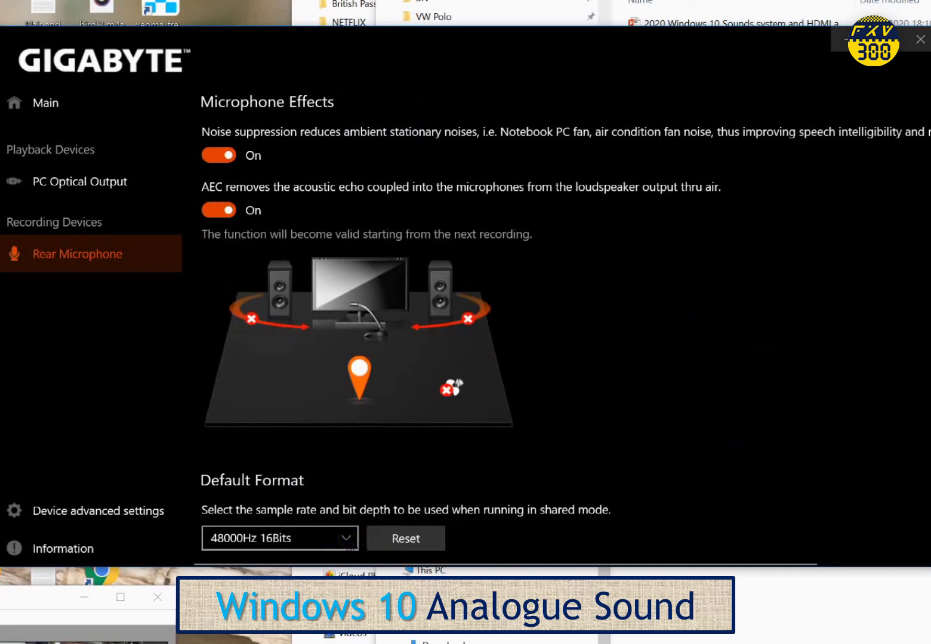
click(347, 540)
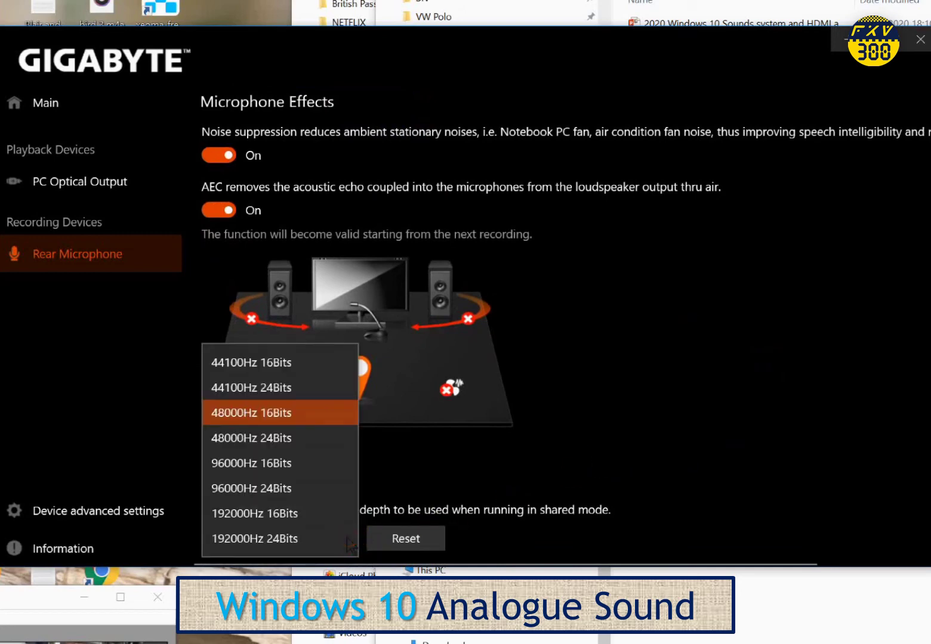
click(606, 543)
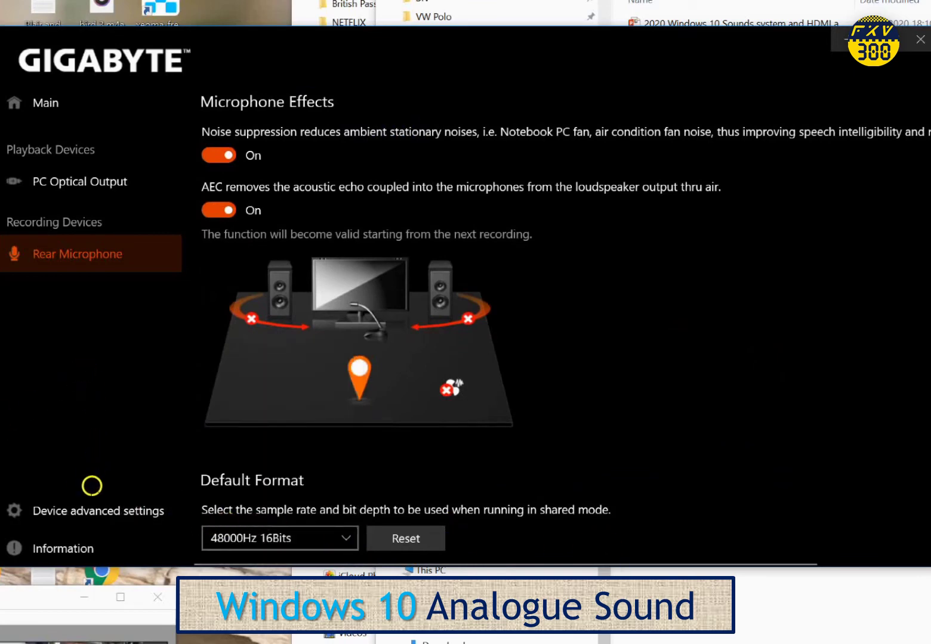
- Review the connector retasking choices for the pink back panel jack in the device advanced settings and close the audio console
click(103, 511)
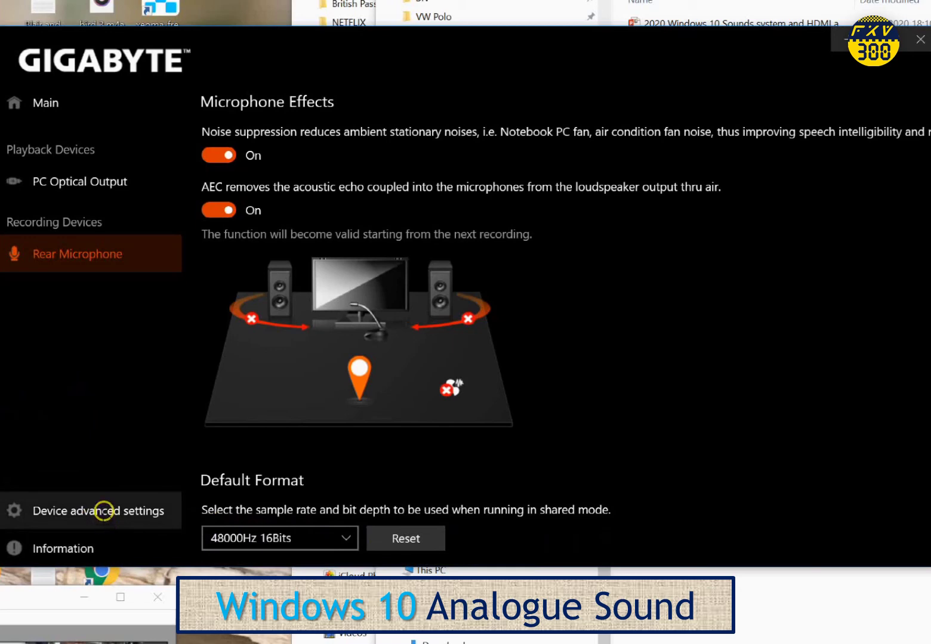
click(105, 510)
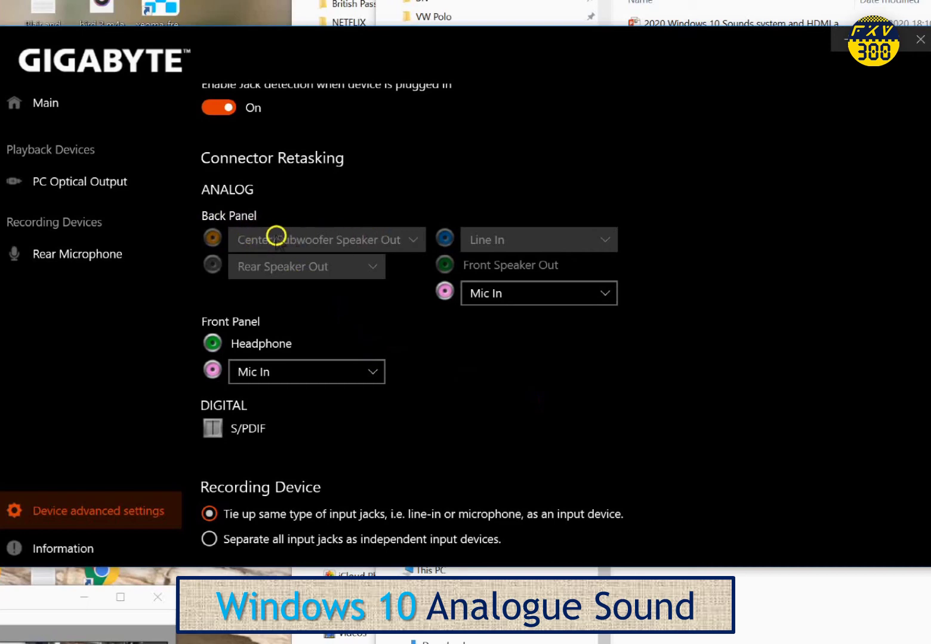
click(316, 238)
click(410, 235)
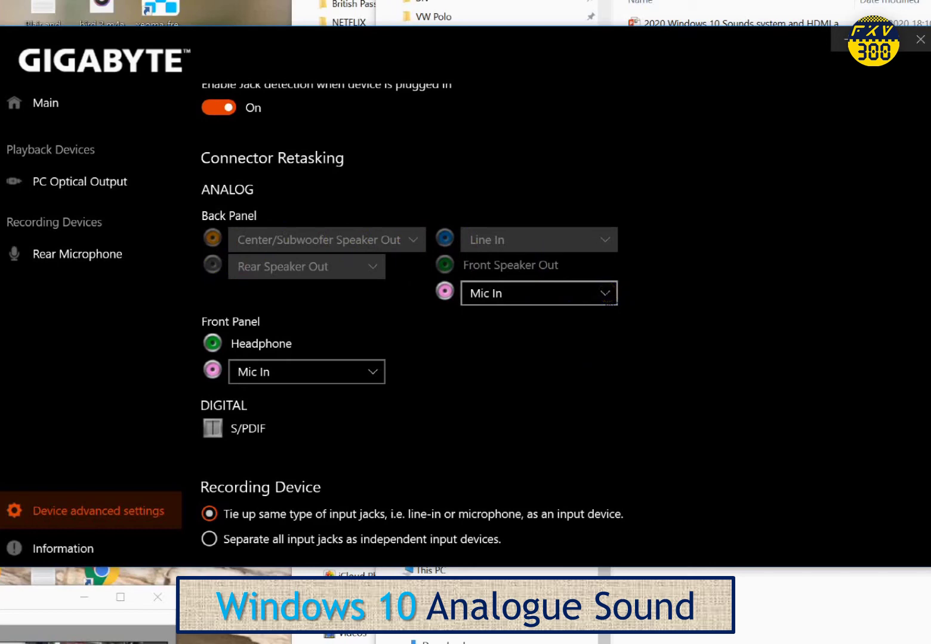
click(606, 294)
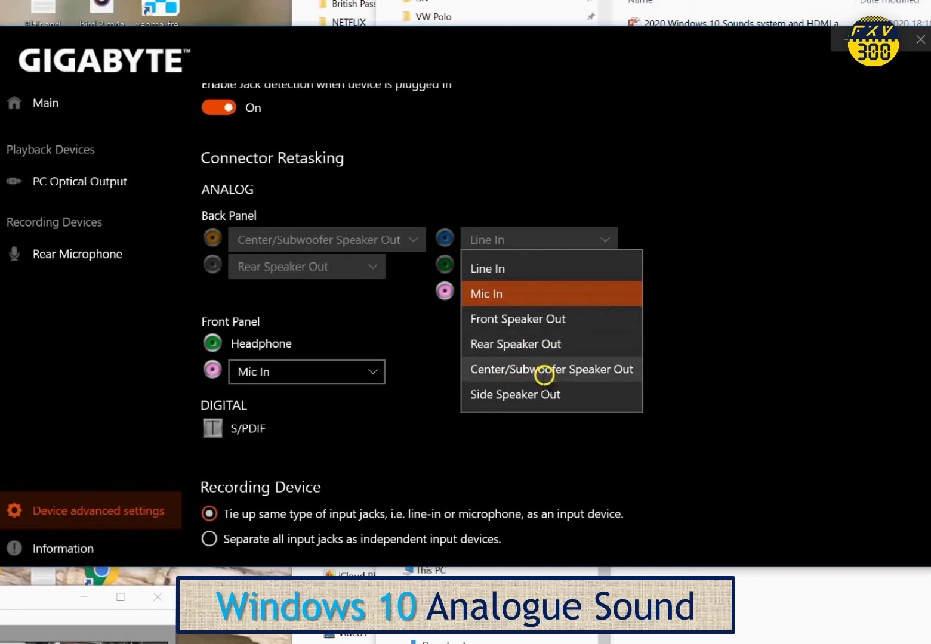
click(372, 298)
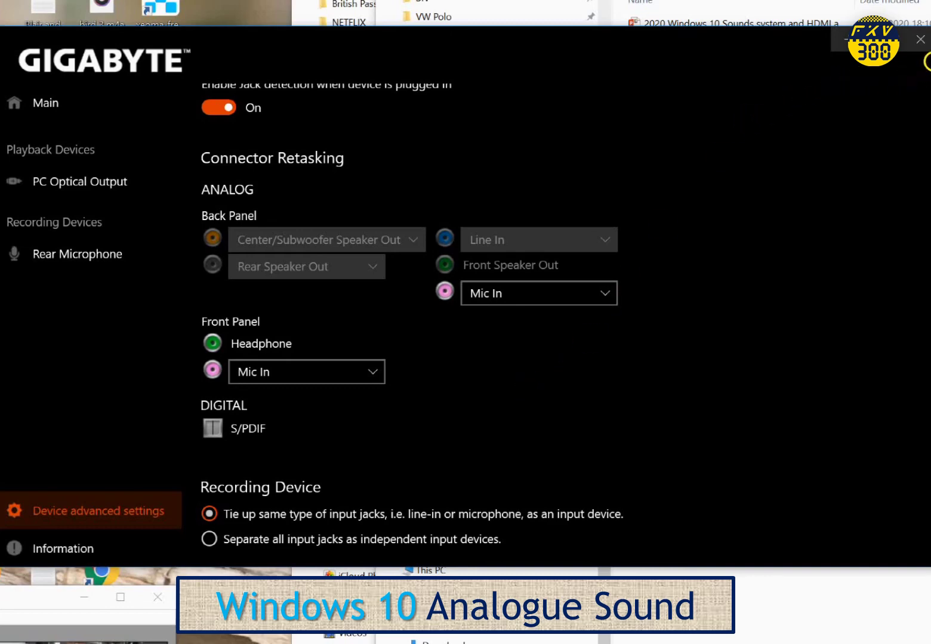
click(919, 40)
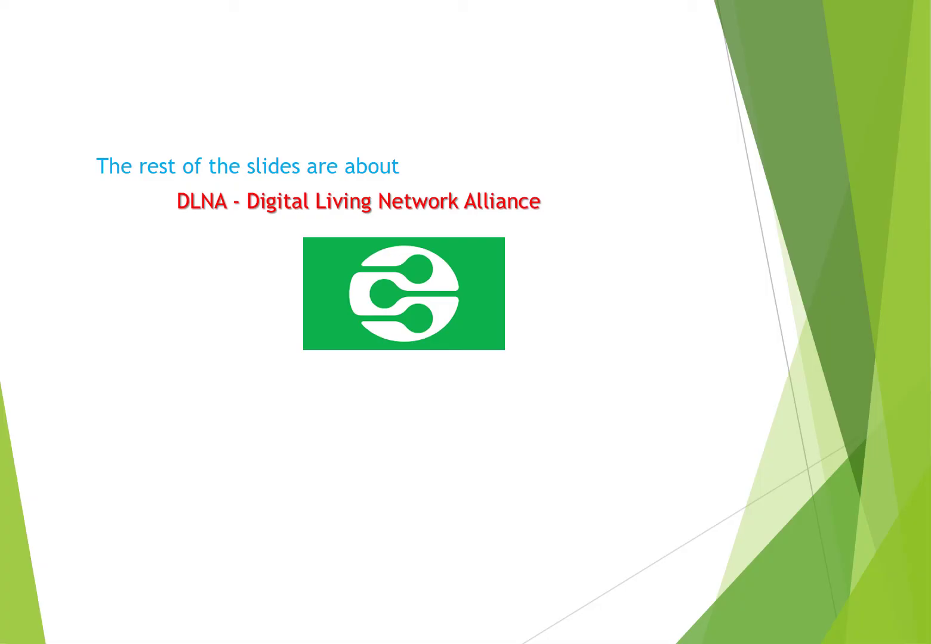
key(Right)
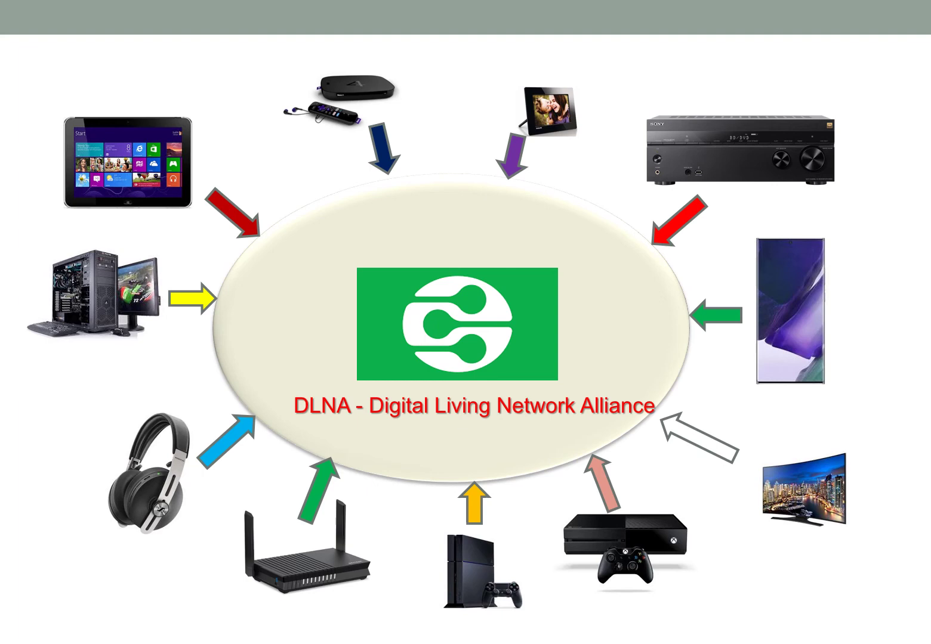
key(Right)
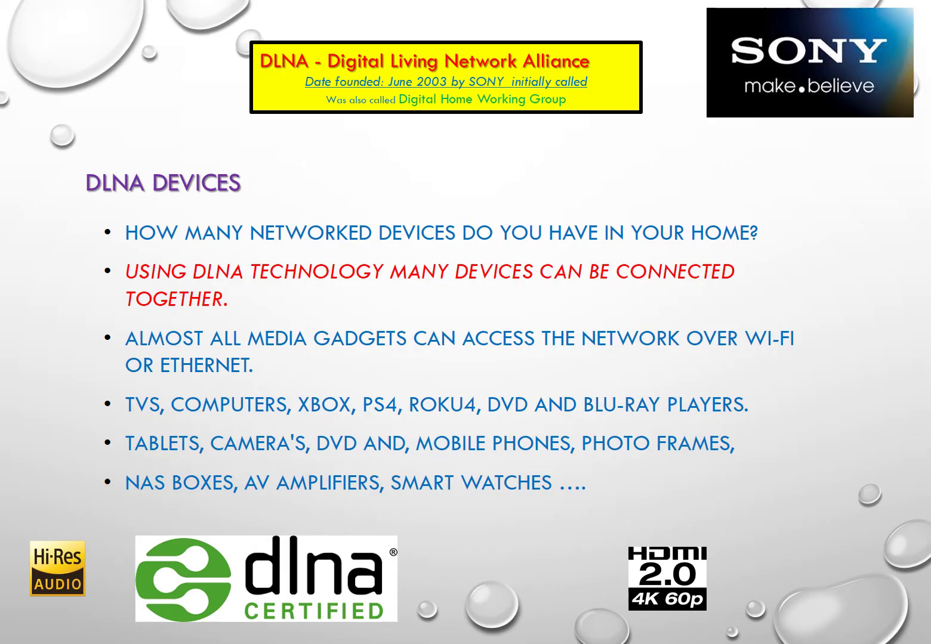